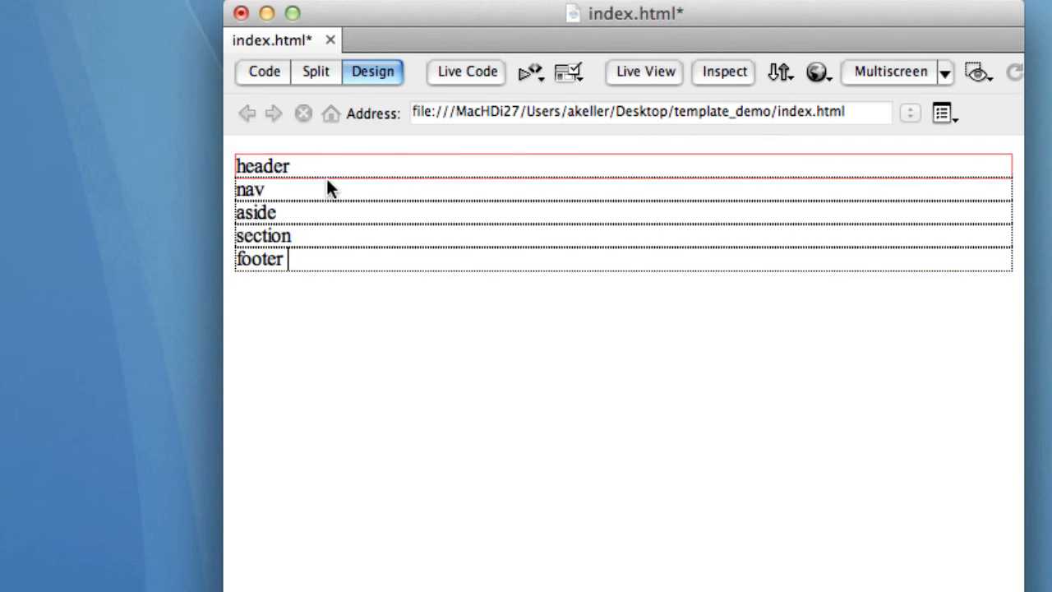
Replace the header placeholder text with "Site Header".
{"action": "left_click_drag", "start_coordinate": [317, 165], "coordinate": [235, 166]}
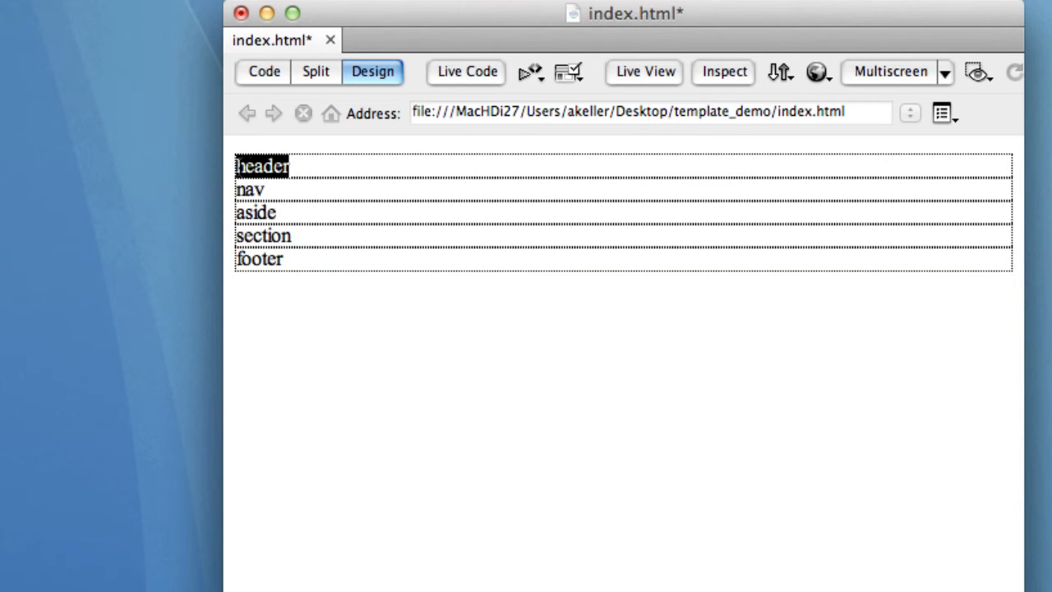
{"action": "type", "text": "Sit"}
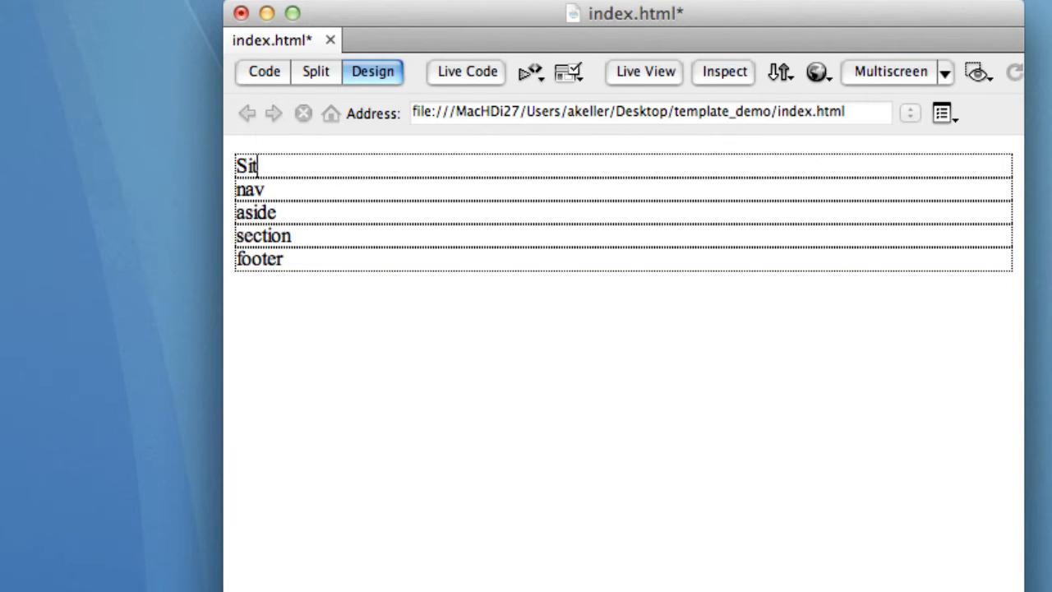
{"action": "type", "text": "e Header"}
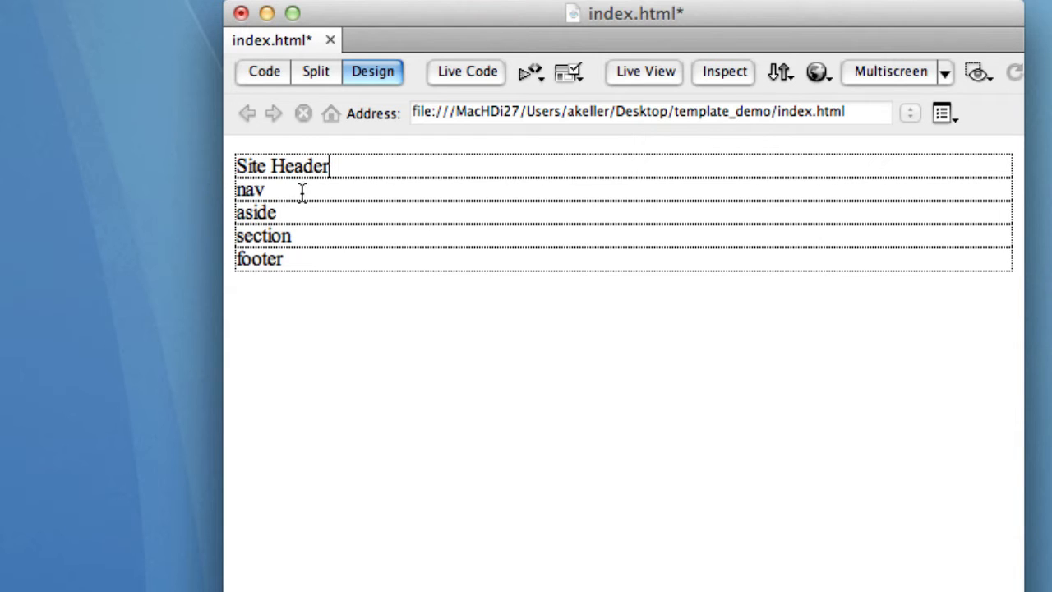
Replace the nav placeholder text with "Page 1 Page 2 Page 3".
{"action": "left_click_drag", "start_coordinate": [301, 190], "coordinate": [225, 192]}
{"action": "type", "text": "Page 1 Page "}
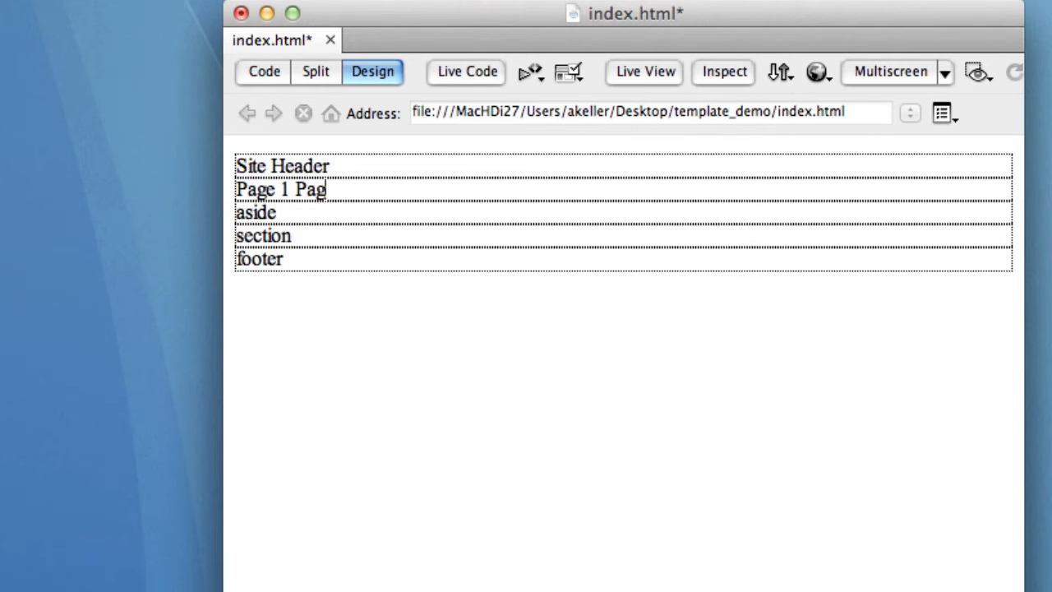
{"action": "type", "text": "2 Page 3"}
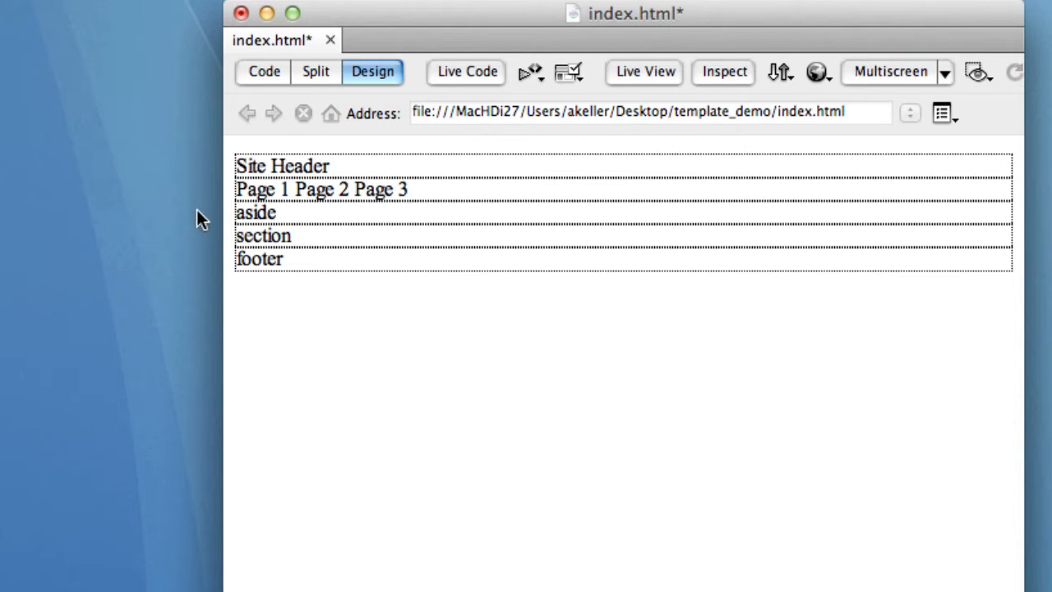
{"action": "left_click_drag", "start_coordinate": [294, 213], "coordinate": [234, 214]}
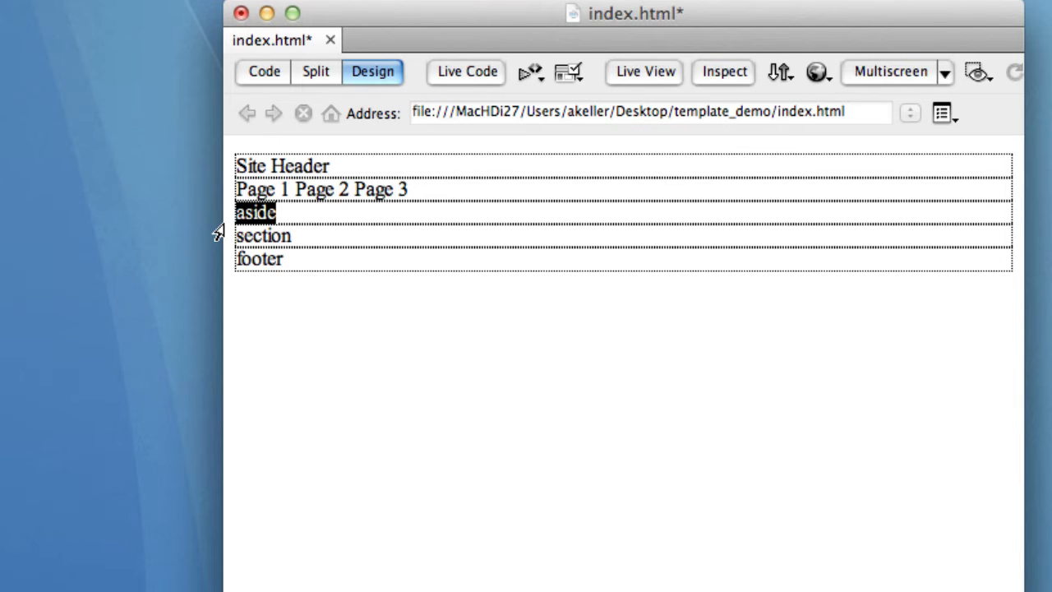
{"action": "left_click_drag", "start_coordinate": [335, 236], "coordinate": [228, 245]}
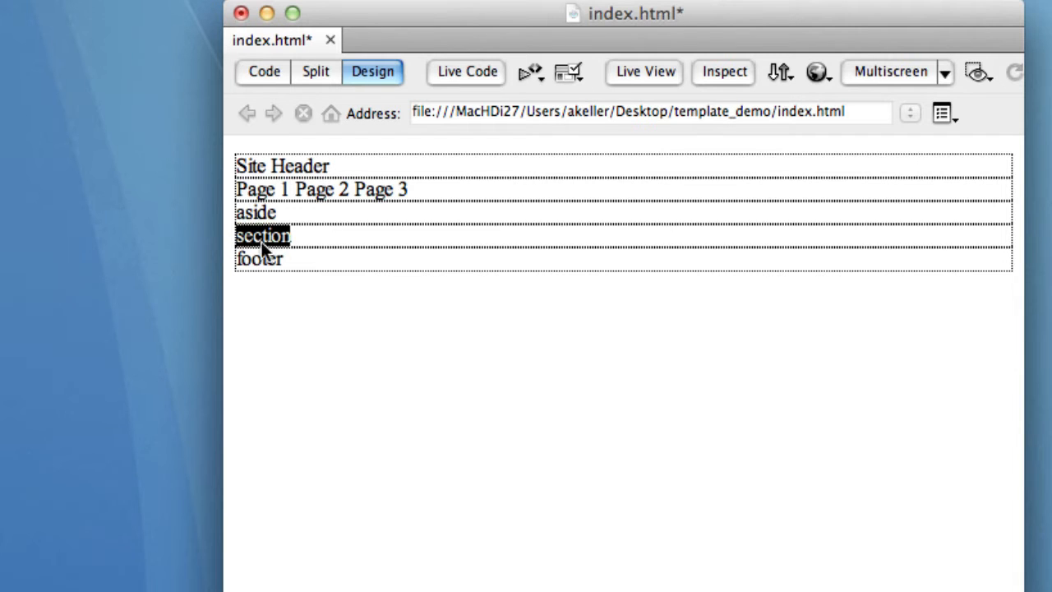
Replace the footer placeholder text with "Contact Info".
{"action": "left_click_drag", "start_coordinate": [301, 258], "coordinate": [220, 258]}
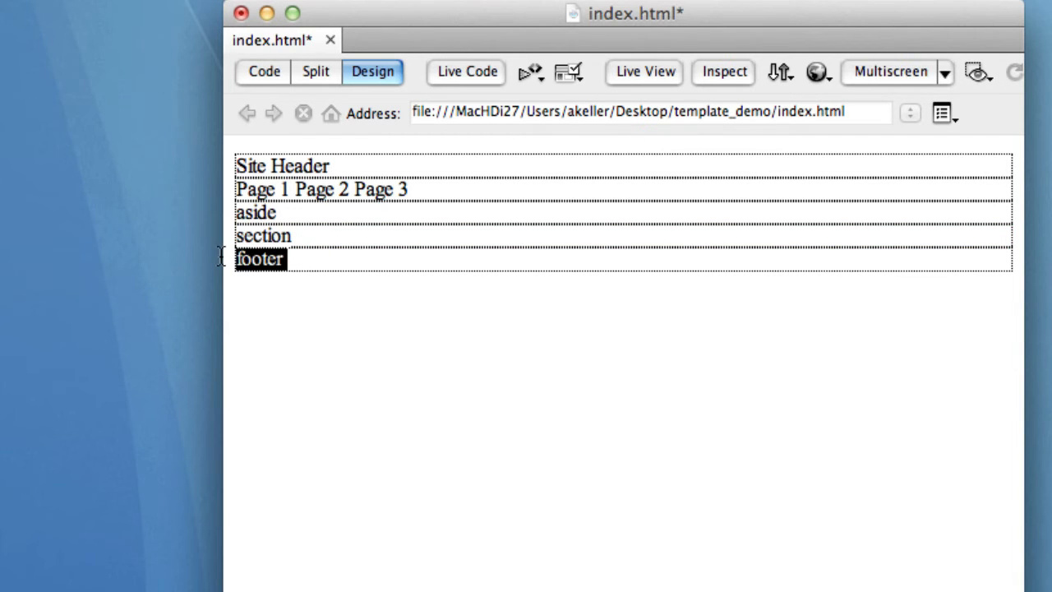
{"action": "type", "text": "Contact "}
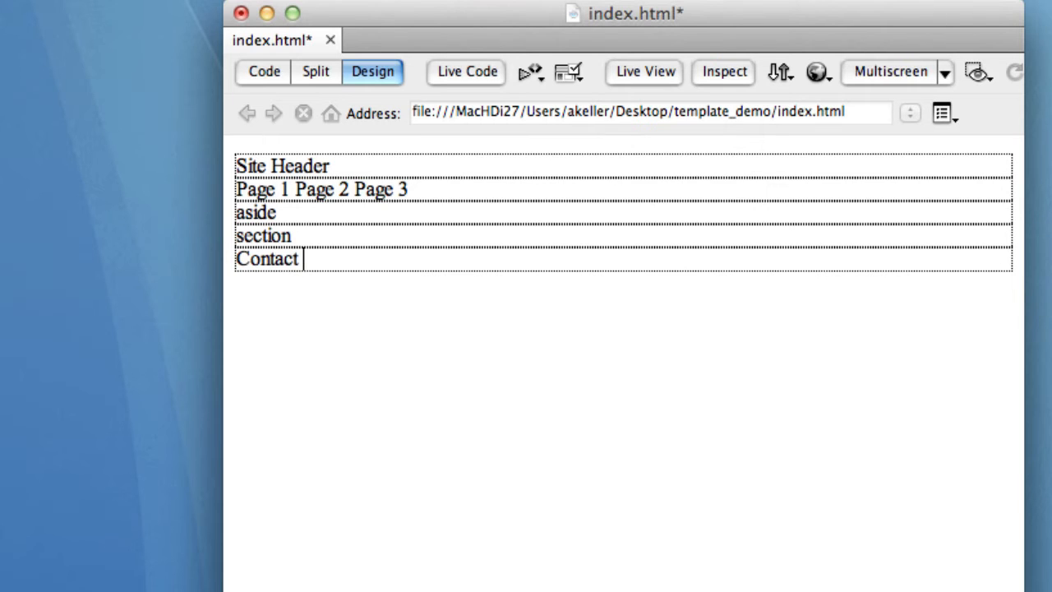
{"action": "type", "text": "Info"}
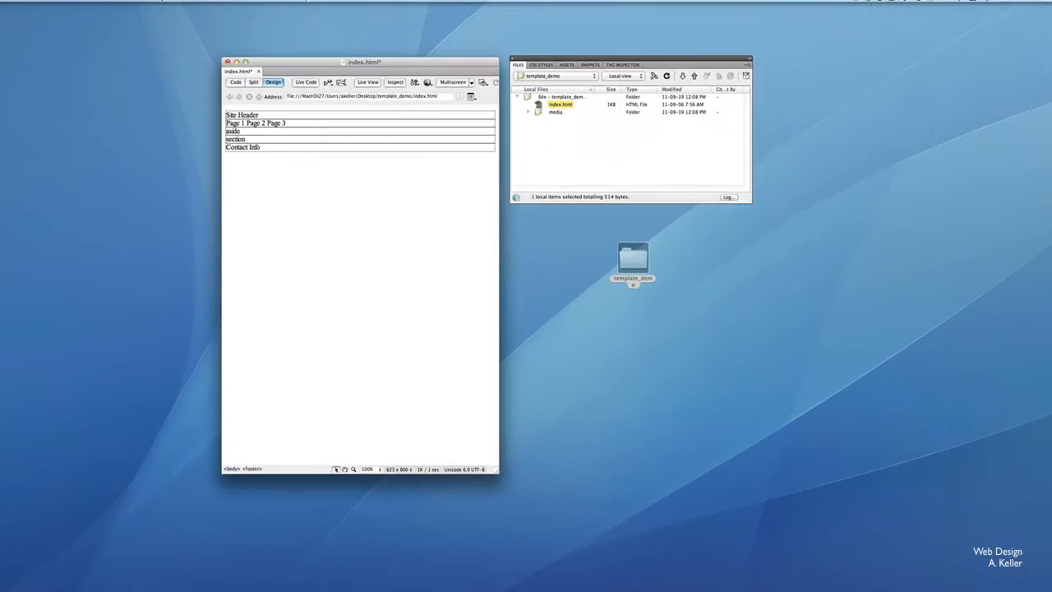
Insert a date after the footer text in the March 7, 1974 format, set to update automatically on save.
{"action": "left_click", "coordinate": [133, 4]}
{"action": "left_click", "coordinate": [140, 123]}
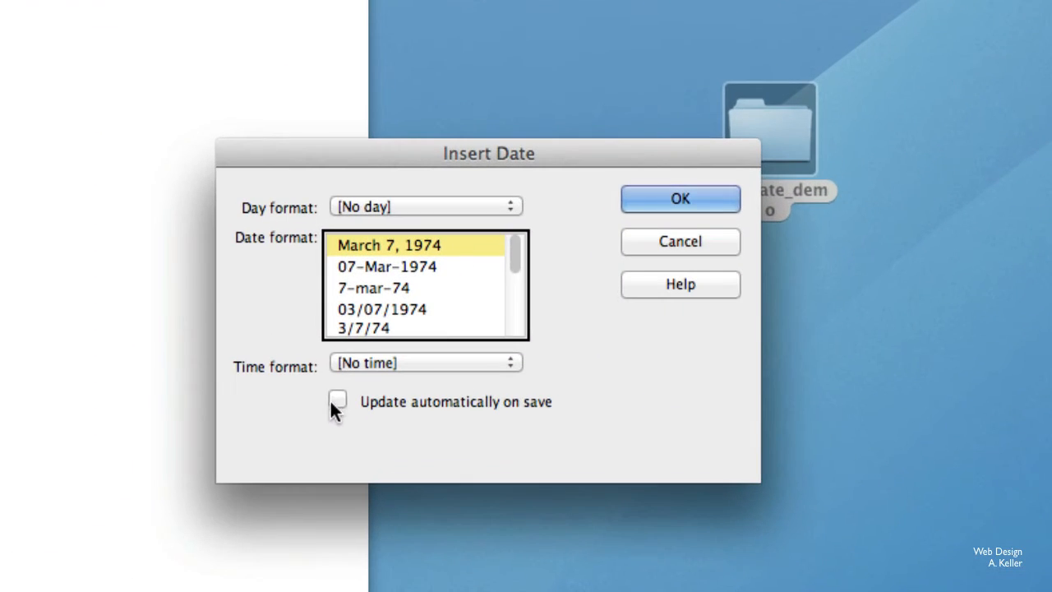
{"action": "left_click", "coordinate": [335, 401]}
{"action": "left_click", "coordinate": [667, 204]}
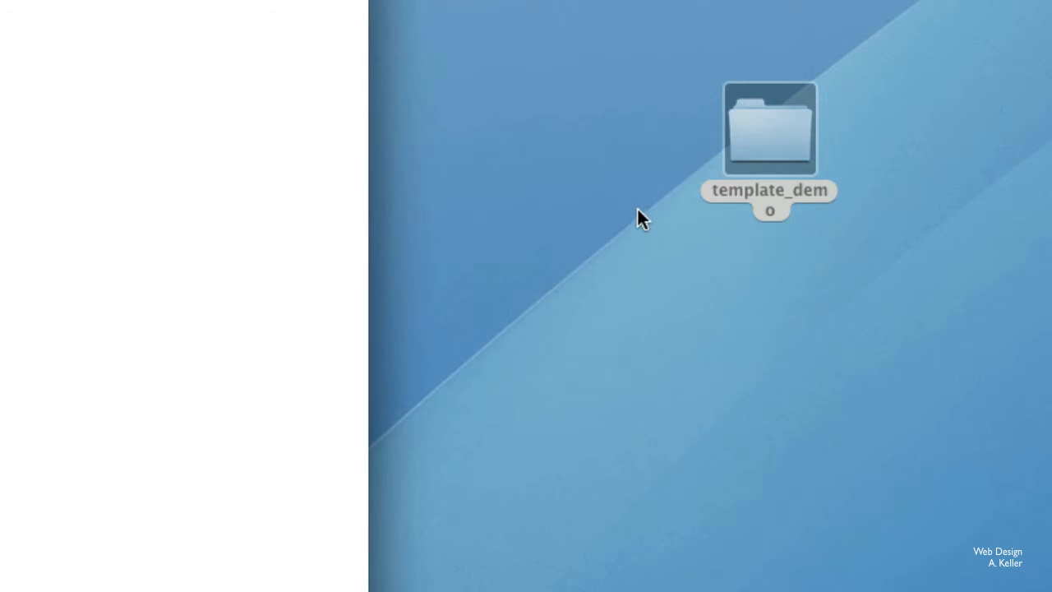
{"action": "key", "text": "Right"}
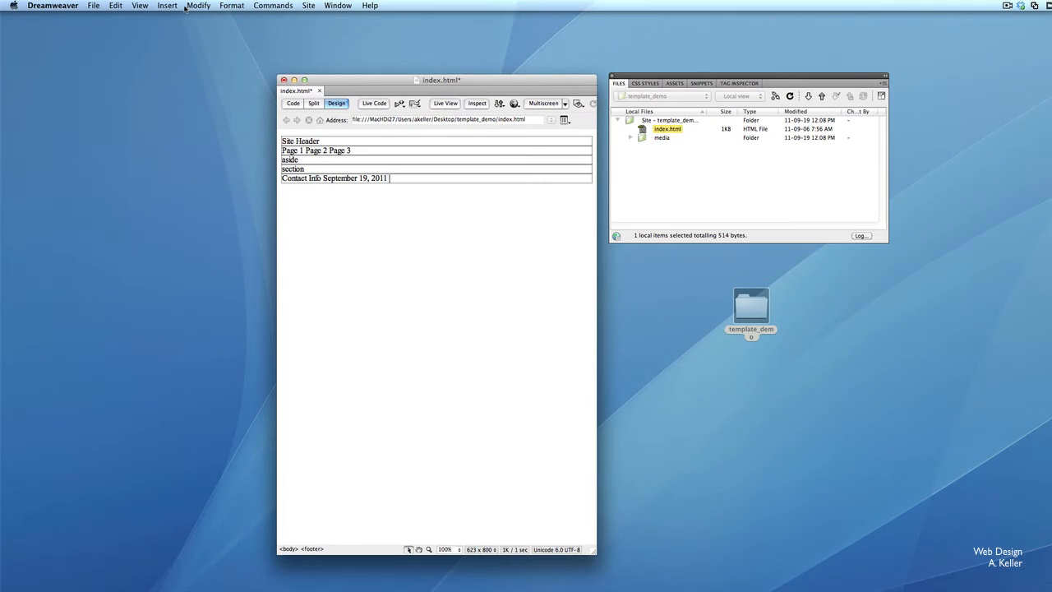
Save the page as a template named template_demo in the template_demo site.
{"action": "left_click", "coordinate": [95, 6]}
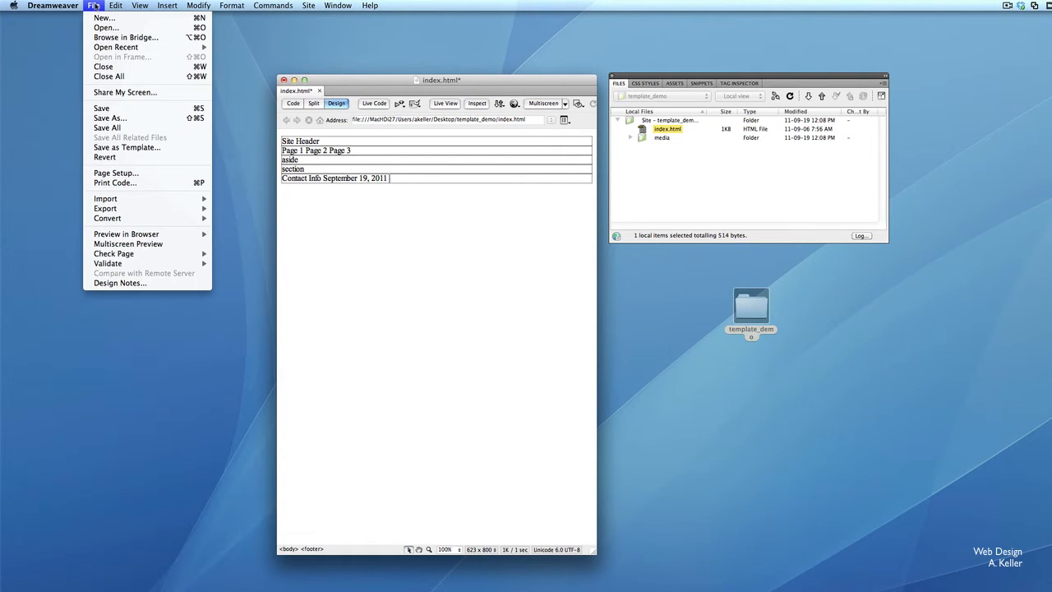
{"action": "left_click", "coordinate": [148, 153]}
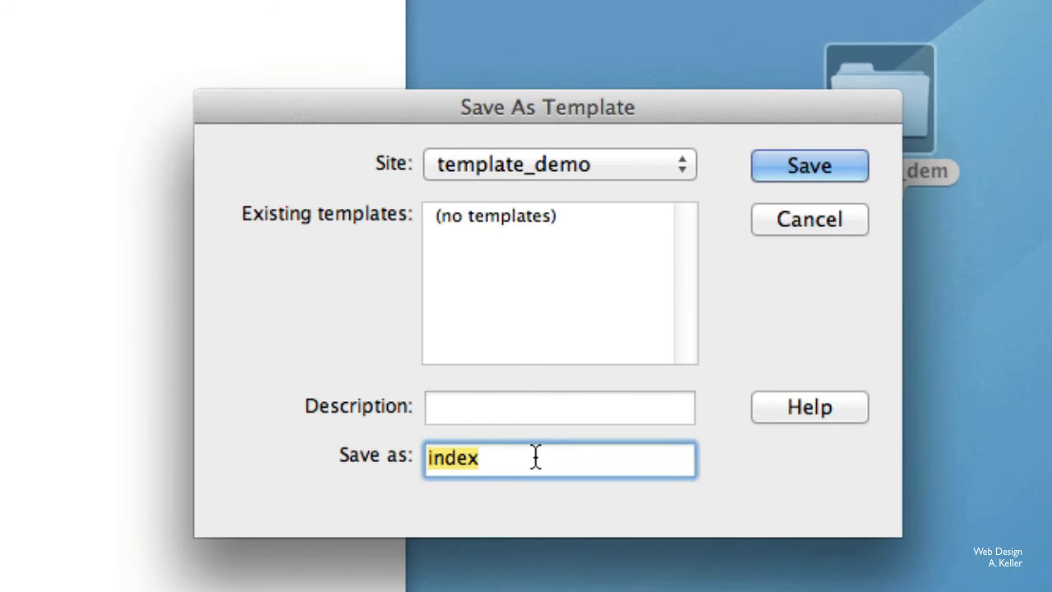
{"action": "type", "text": "template"}
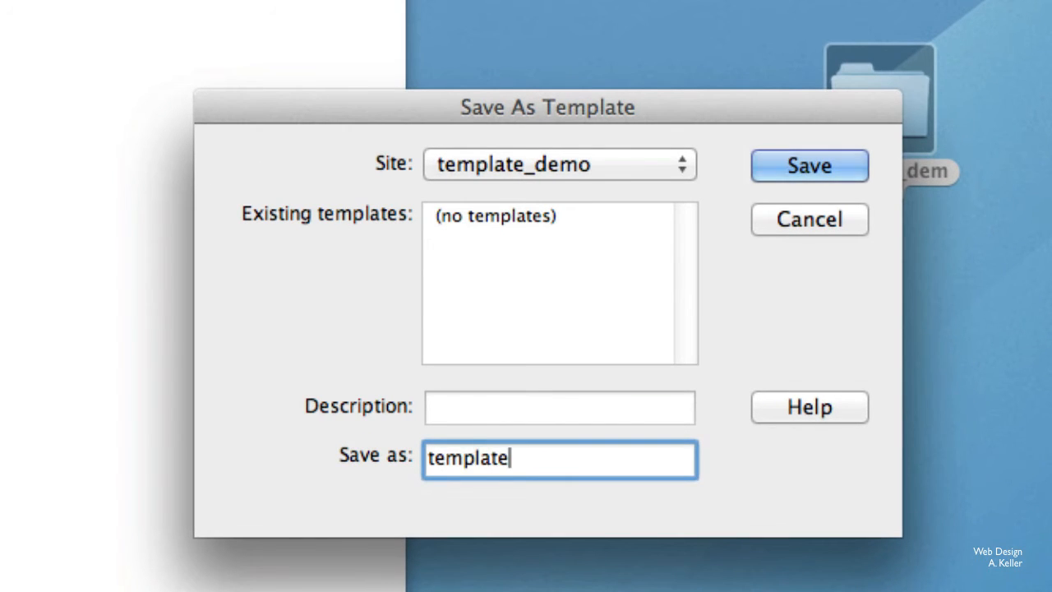
{"action": "type", "text": "_demo"}
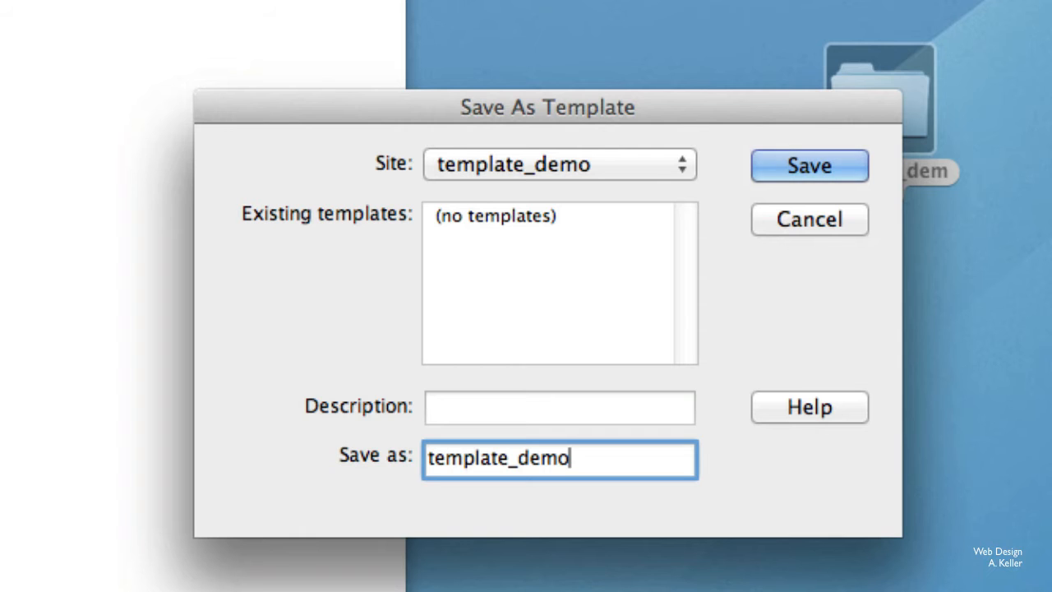
{"action": "key", "text": "Return"}
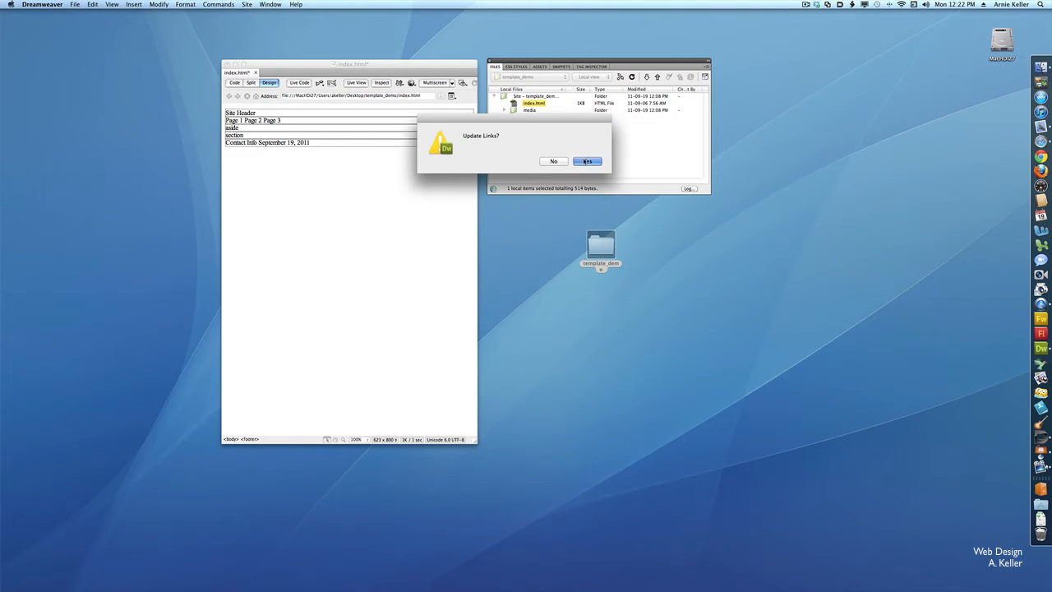
{"action": "left_click", "coordinate": [587, 161]}
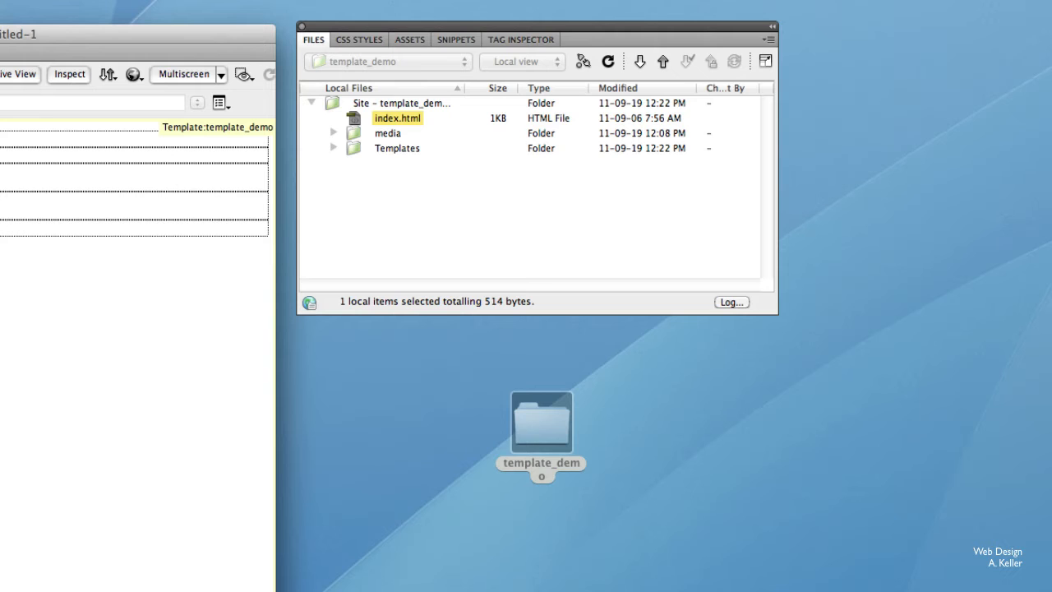
Expand the Templates folder in the site files and widen the file name column.
{"action": "left_click", "coordinate": [335, 148]}
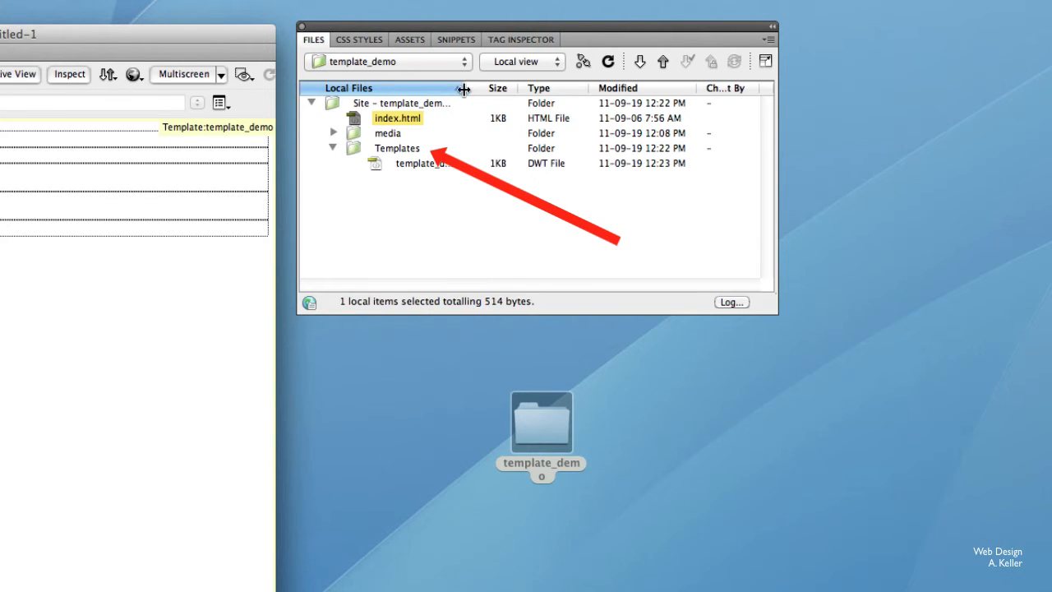
{"action": "left_click_drag", "start_coordinate": [464, 90], "coordinate": [512, 89]}
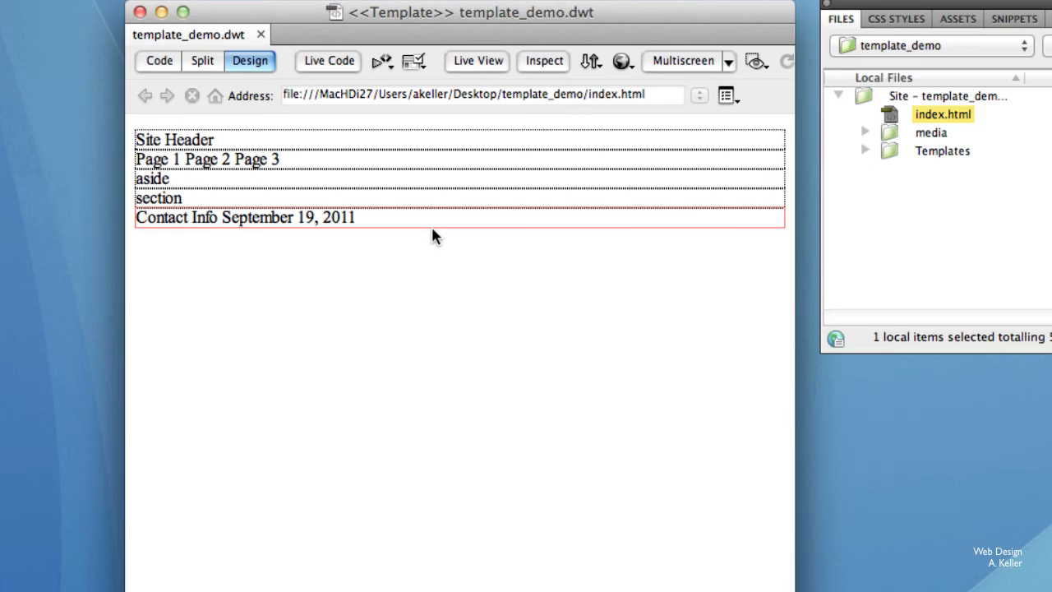
Make the whole aside element an editable template region named "aside".
{"action": "left_click", "coordinate": [285, 186]}
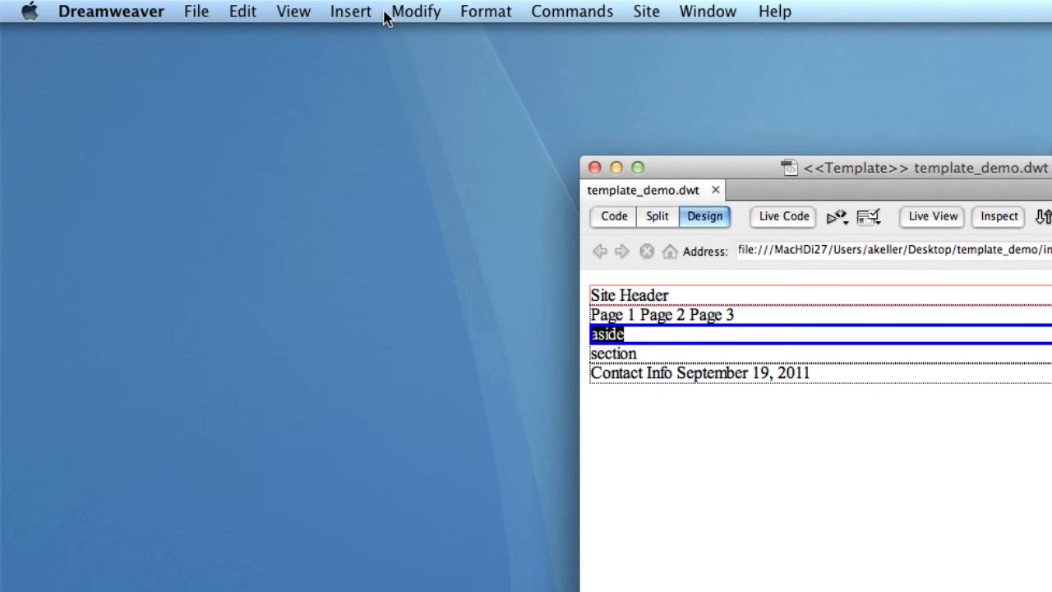
{"action": "left_click", "coordinate": [344, 13]}
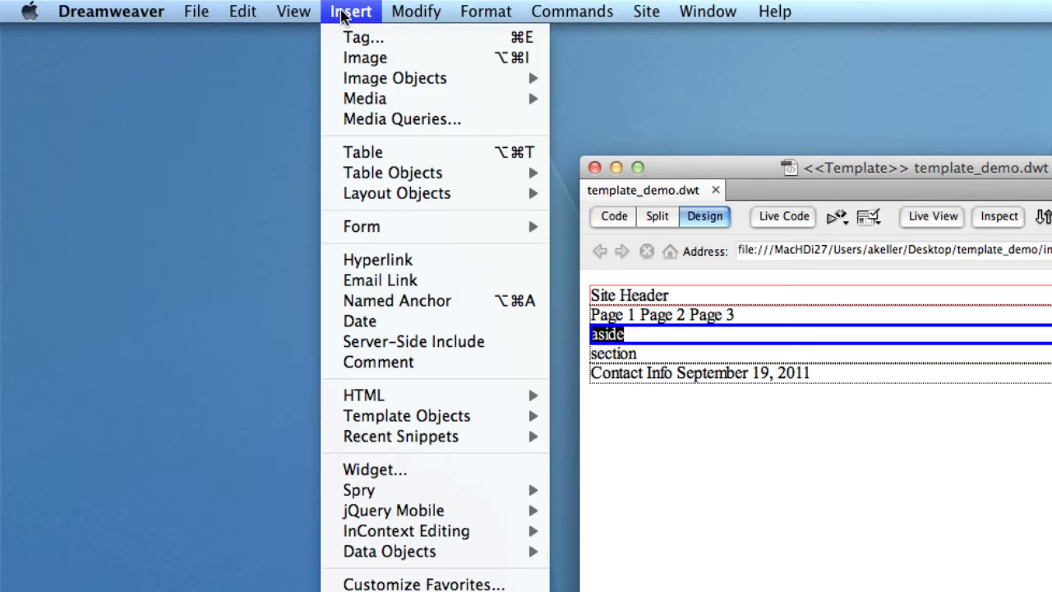
{"action": "mouse_move", "coordinate": [494, 424]}
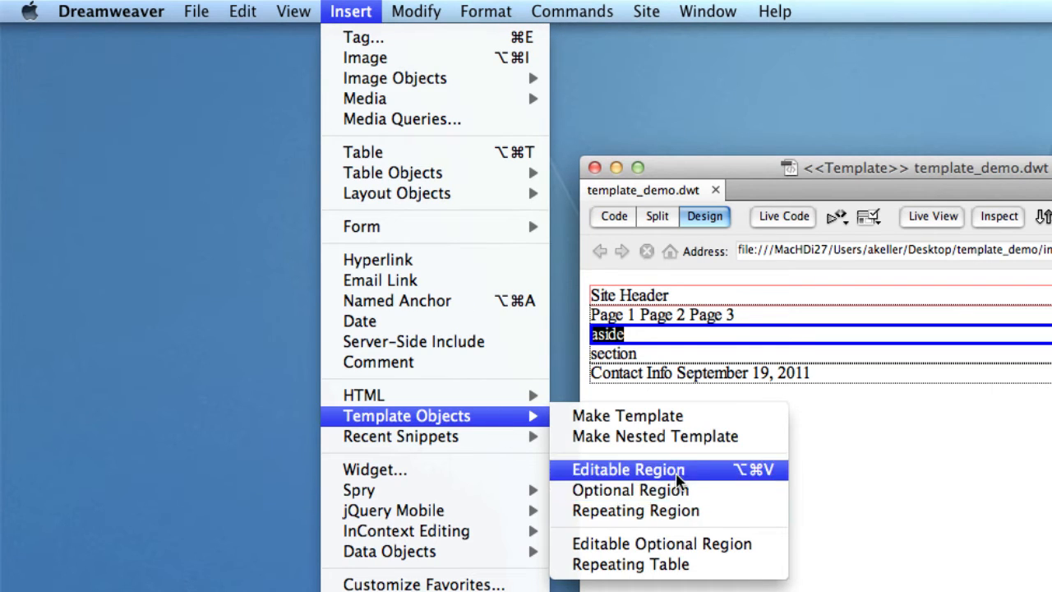
{"action": "left_click", "coordinate": [739, 482]}
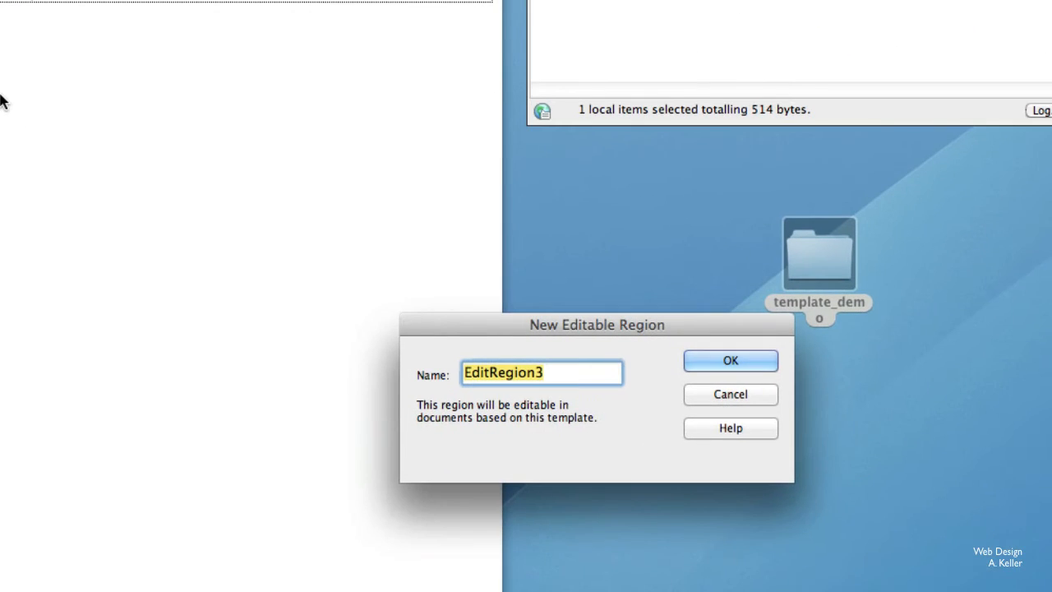
{"action": "type", "text": "aid"}
{"action": "key", "text": "BackSpace"}
{"action": "key", "text": "BackSpace"}
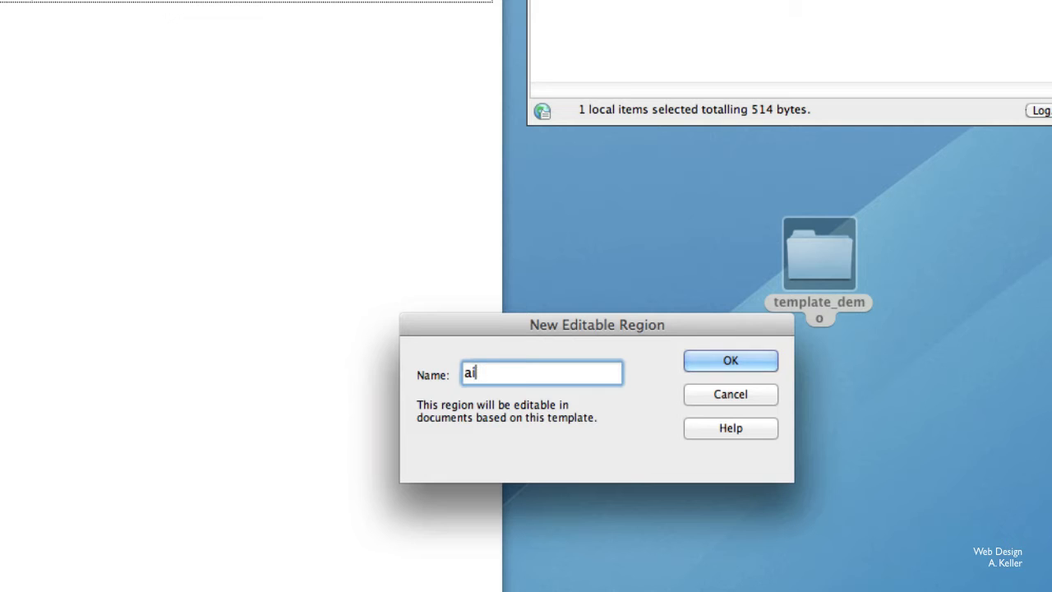
{"action": "type", "text": "side"}
{"action": "left_click", "coordinate": [715, 356]}
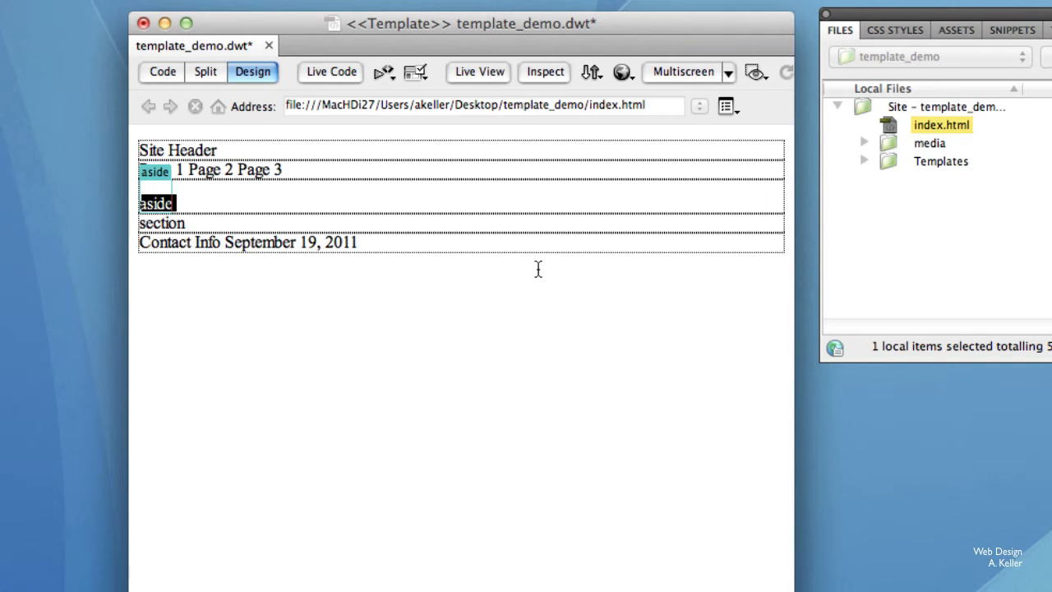
Make the whole section element an editable template region named "section".
{"action": "left_click", "coordinate": [516, 233]}
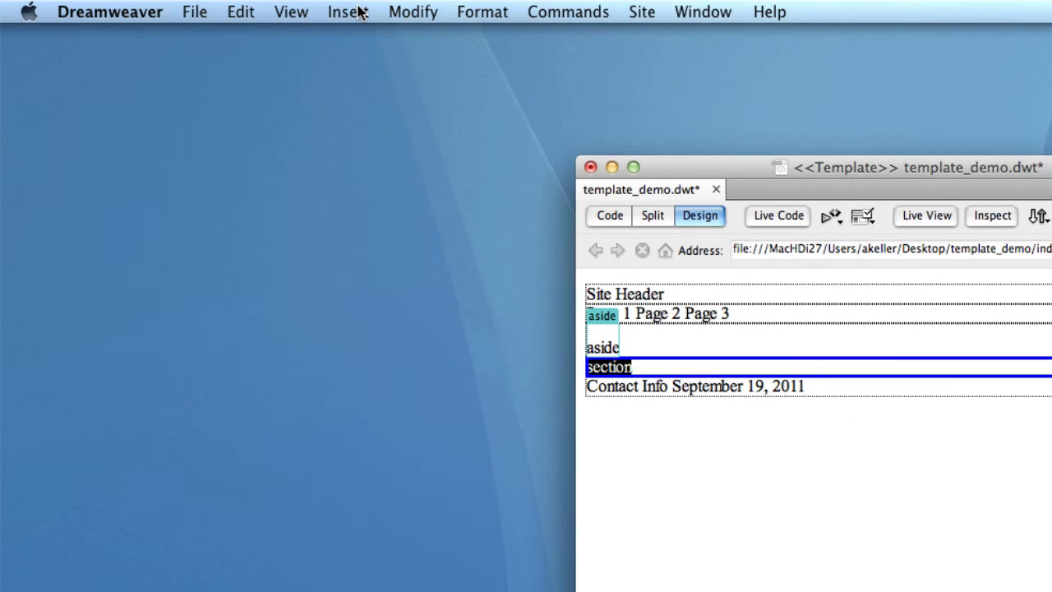
{"action": "left_click", "coordinate": [359, 11]}
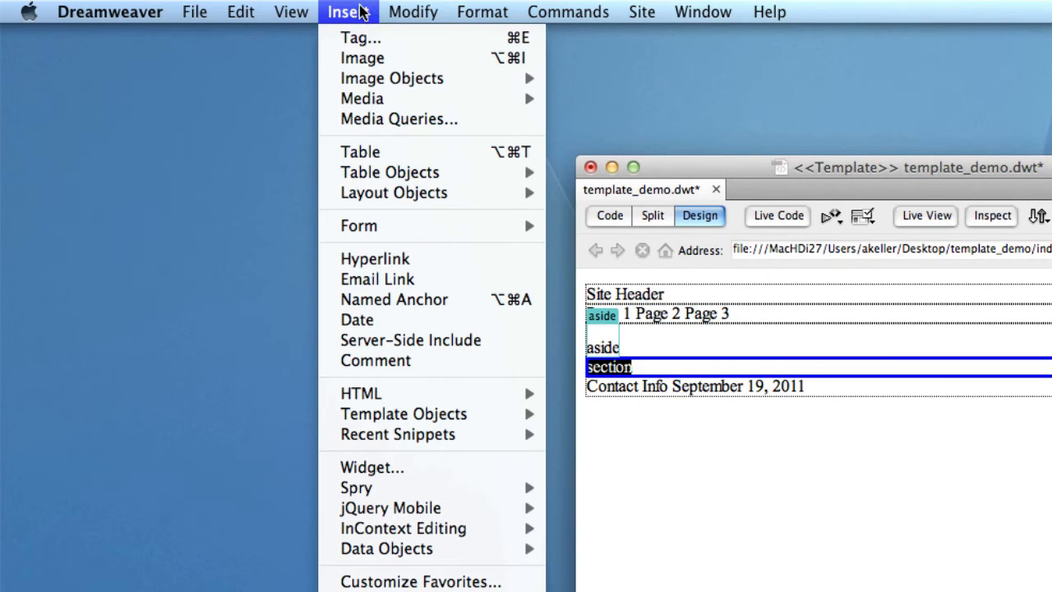
{"action": "mouse_move", "coordinate": [491, 416]}
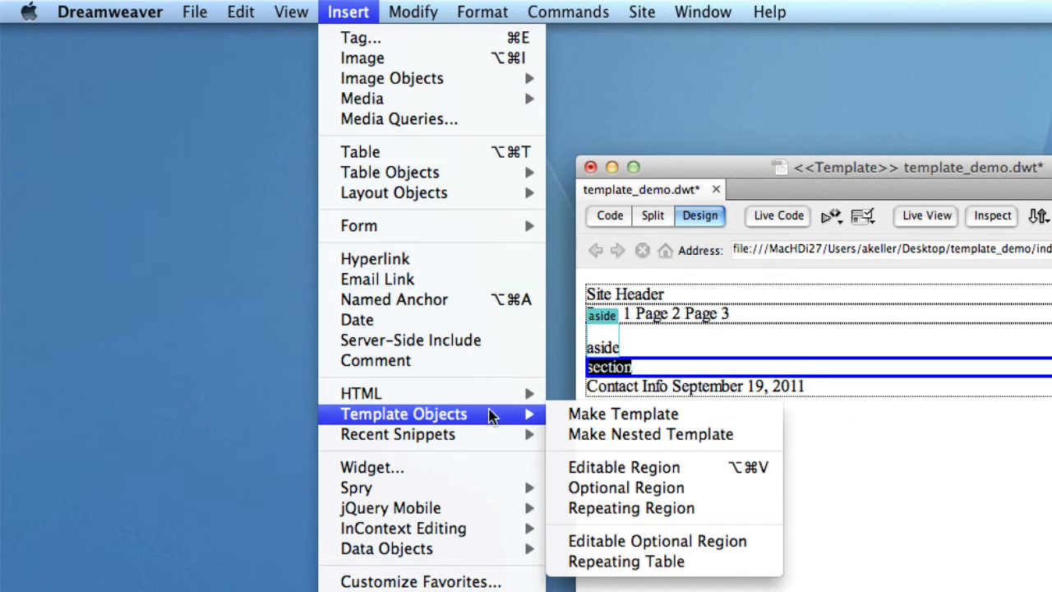
{"action": "left_click", "coordinate": [702, 468]}
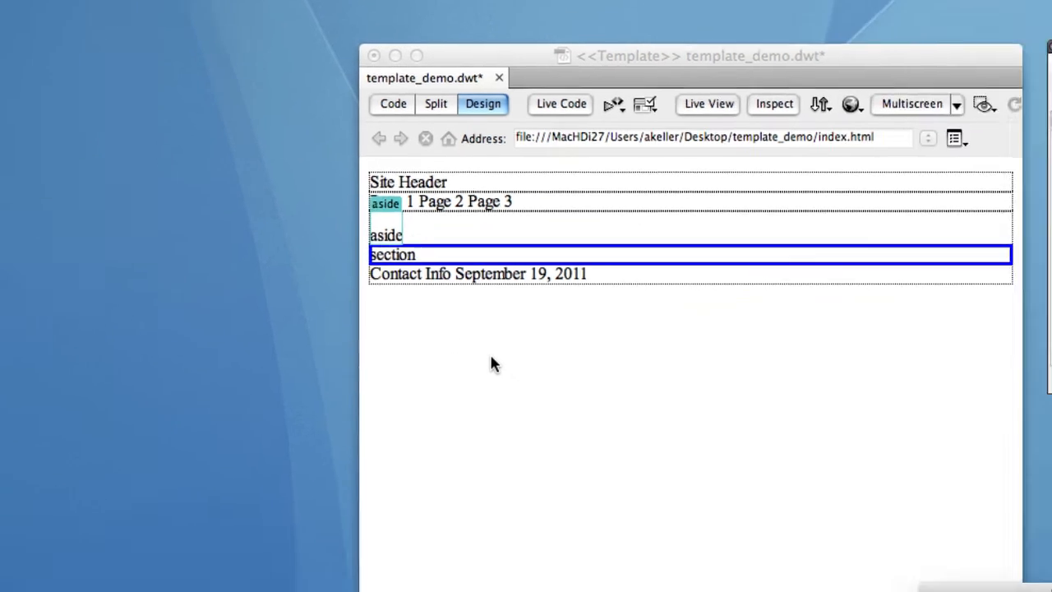
{"action": "type", "text": "section"}
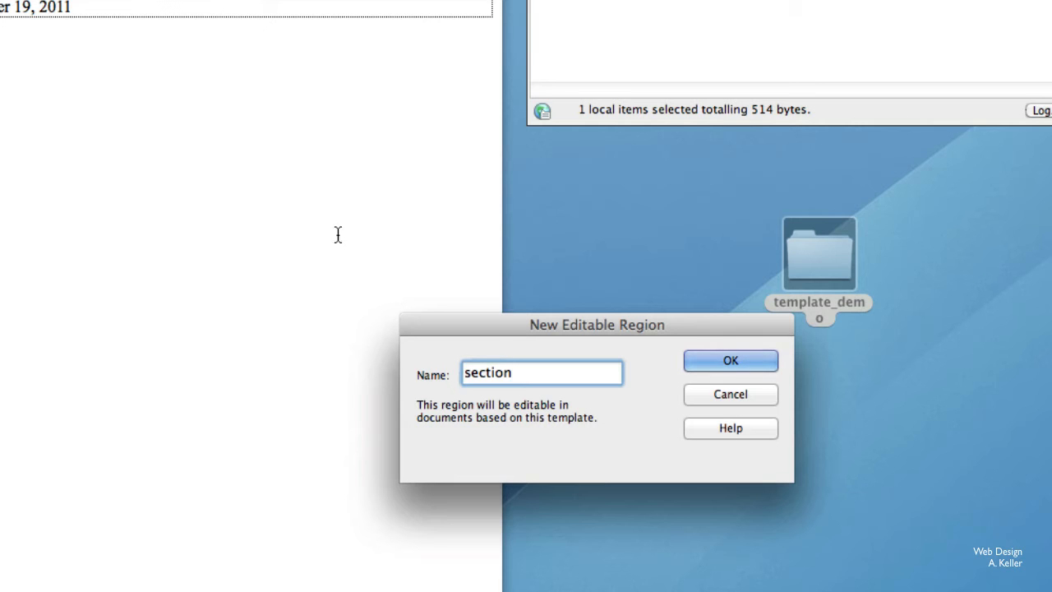
{"action": "left_click", "coordinate": [730, 360]}
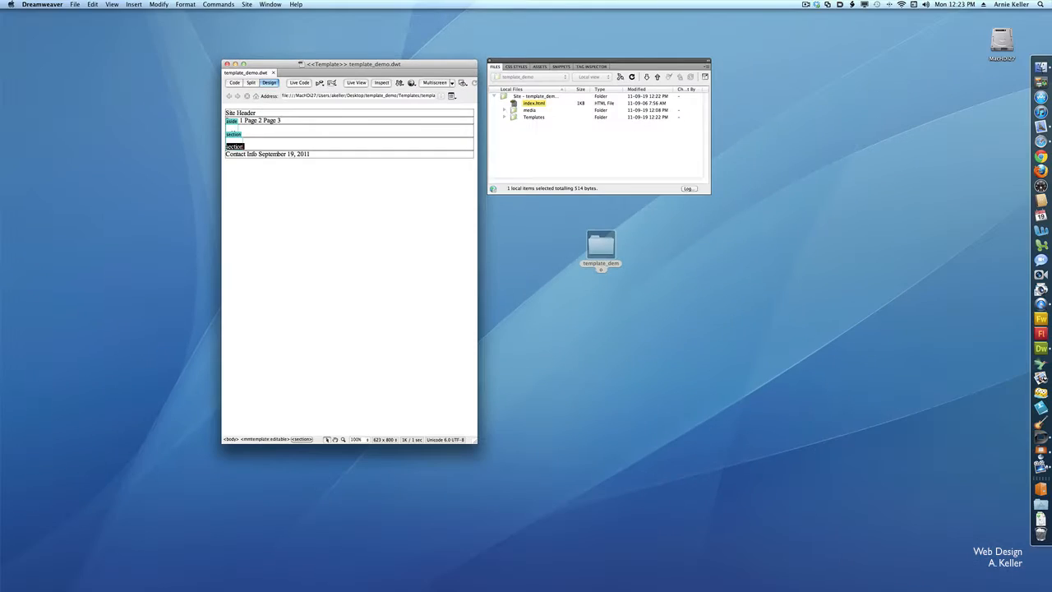
Create a new page from the template_demo template and save it as page1.html in the template_demo folder.
{"action": "left_click", "coordinate": [74, 4]}
{"action": "left_click", "coordinate": [82, 14]}
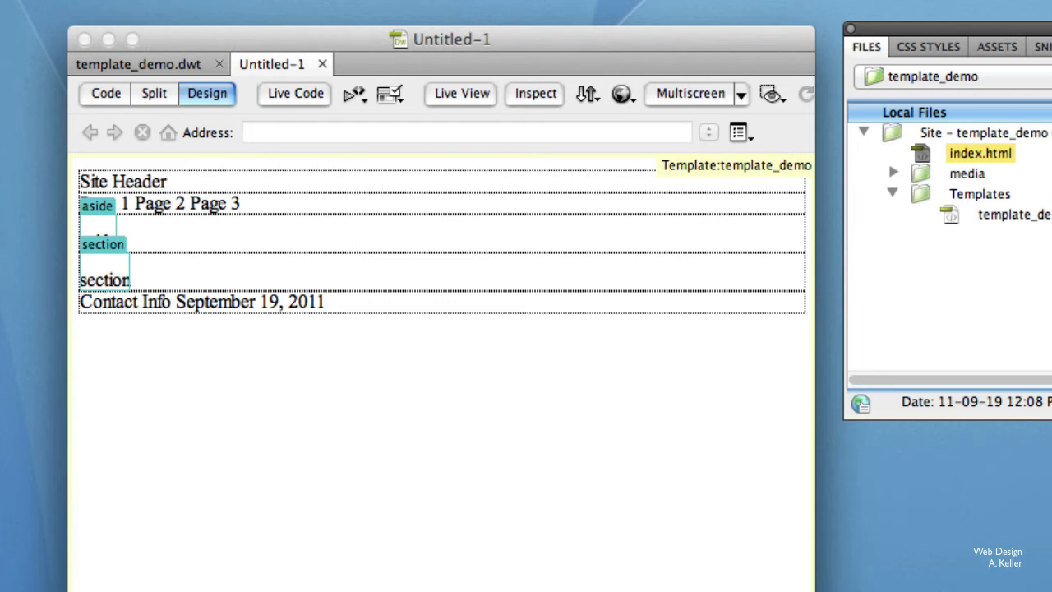
{"action": "key", "text": "super+s"}
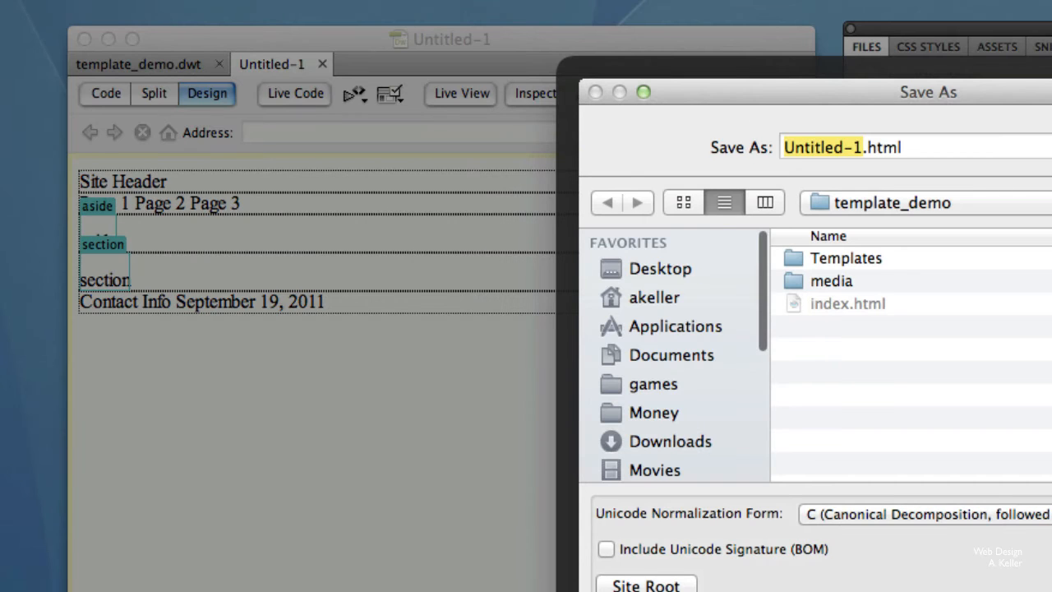
{"action": "type", "text": "page"}
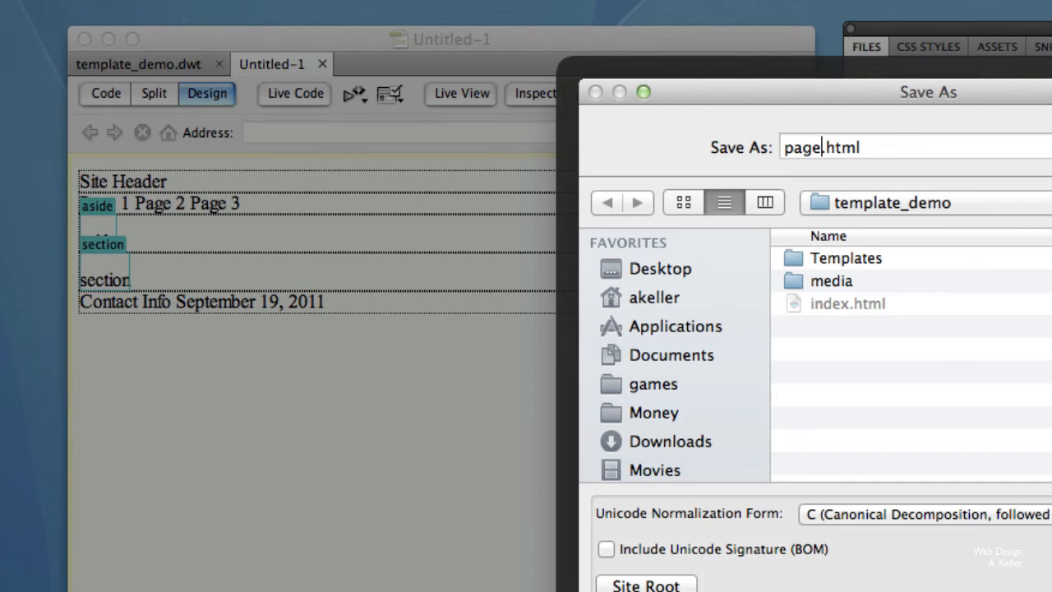
{"action": "type", "text": "1"}
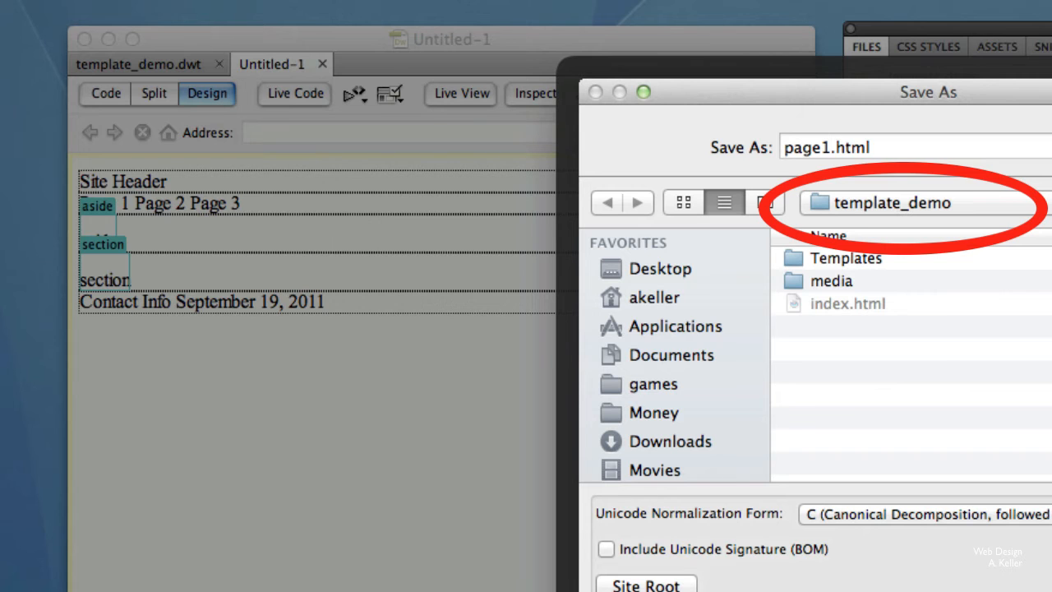
{"action": "key", "text": "Return"}
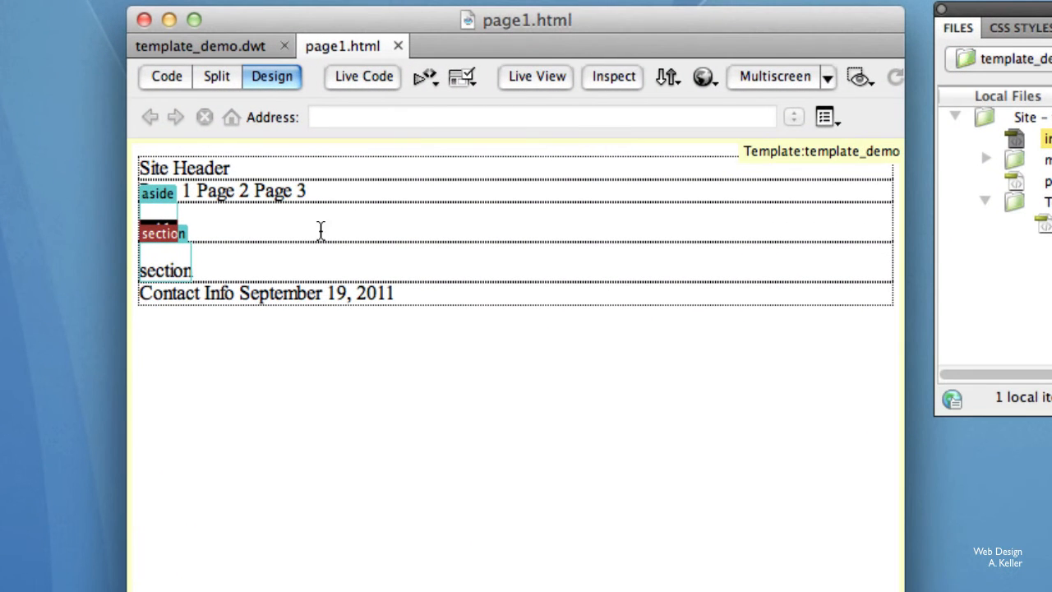
Add blank lines to page1's aside region and replace its placeholder text with "This is the aside for Page 1.".
{"action": "left_click", "coordinate": [321, 220]}
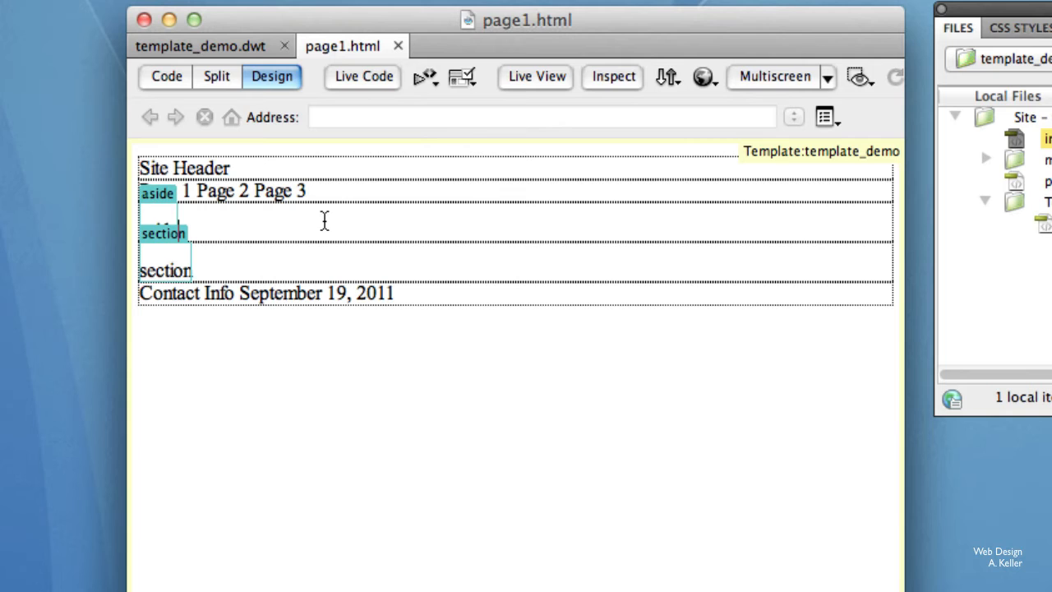
{"action": "key", "text": "Return"}
{"action": "key", "text": "Return"}
{"action": "key", "text": "Return"}
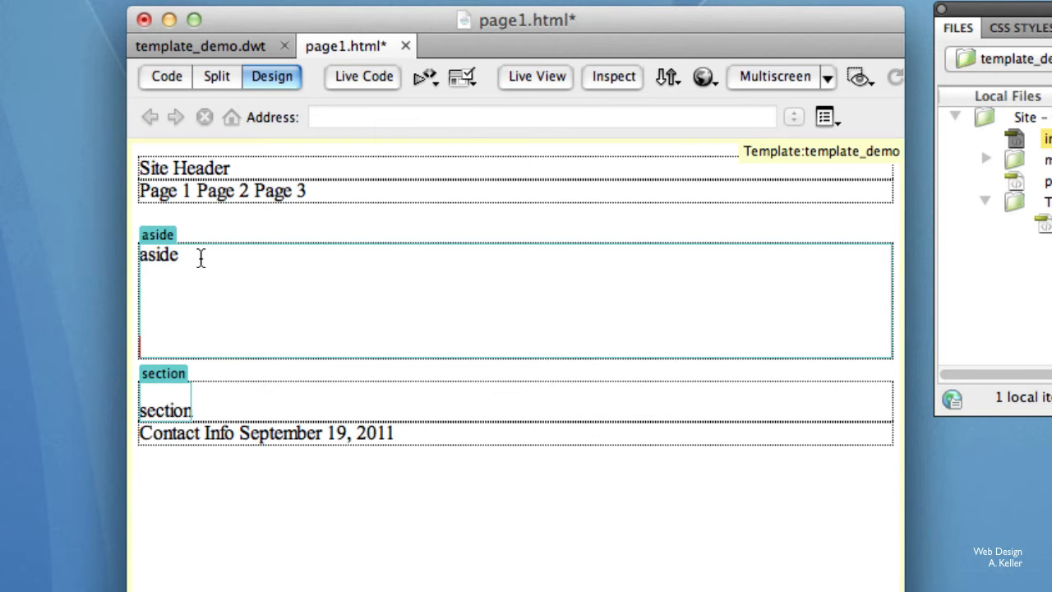
{"action": "left_click_drag", "start_coordinate": [200, 258], "coordinate": [139, 263]}
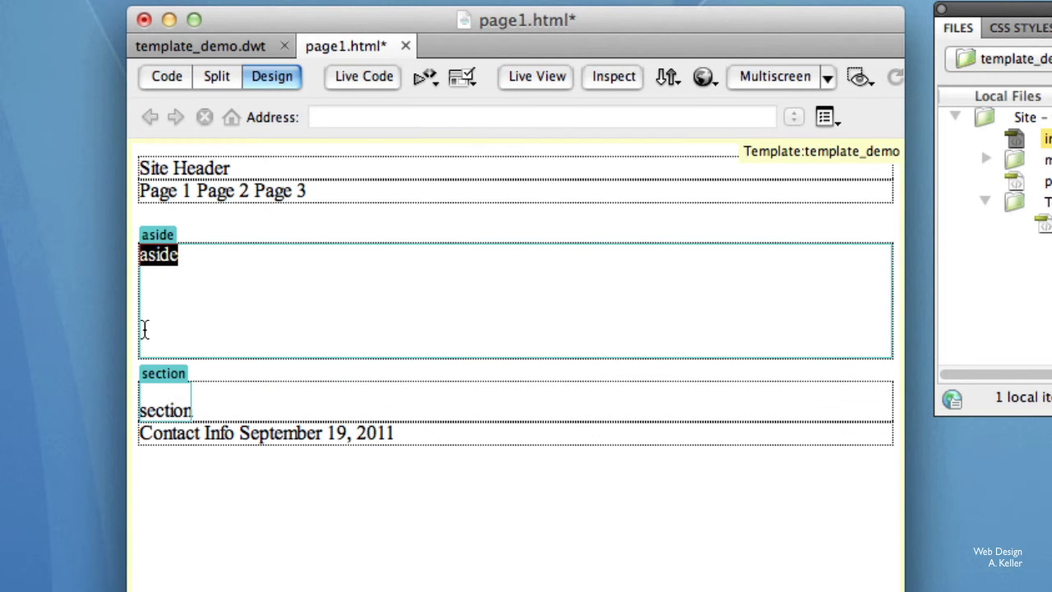
{"action": "type", "text": "Th"}
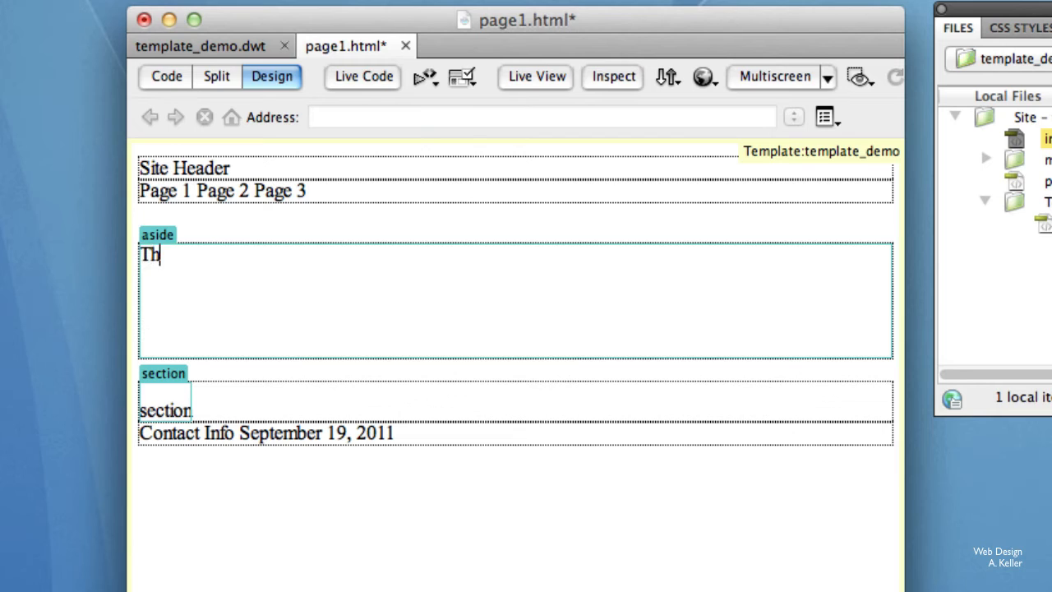
{"action": "type", "text": "is is the"}
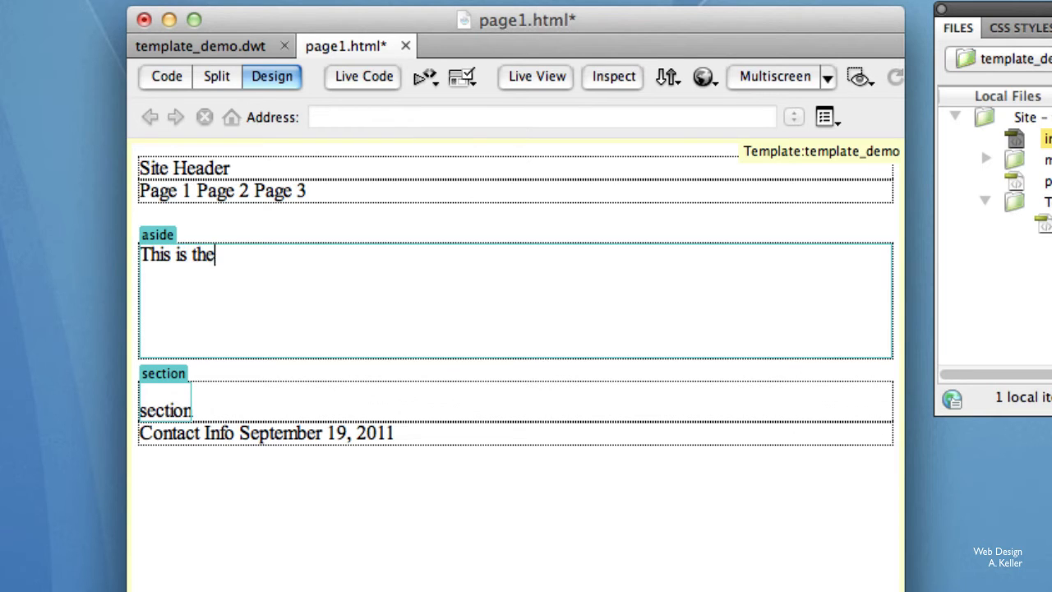
{"action": "type", "text": " aside fo"}
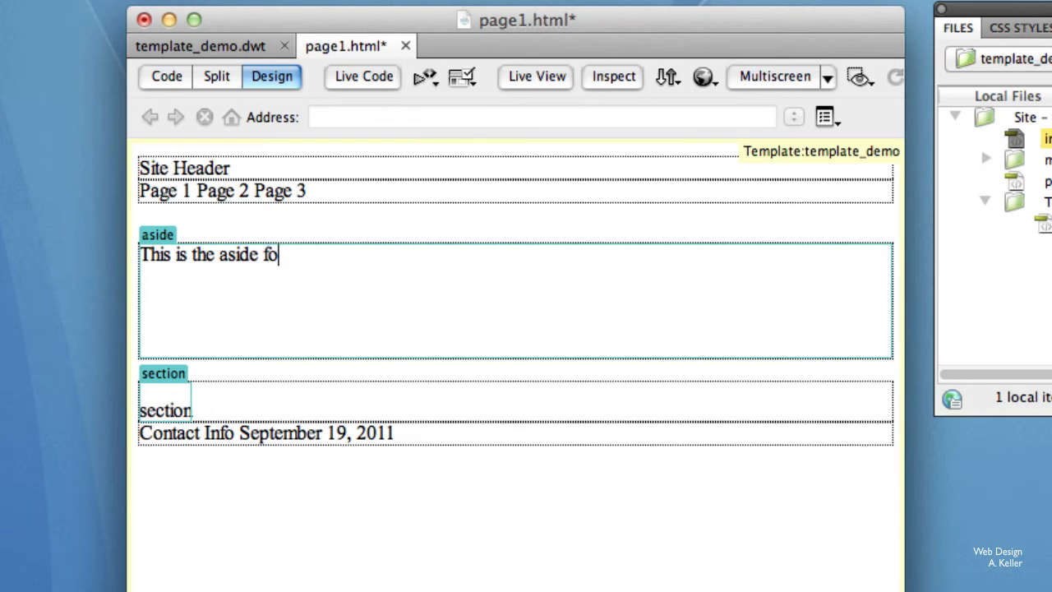
{"action": "type", "text": "r Page "}
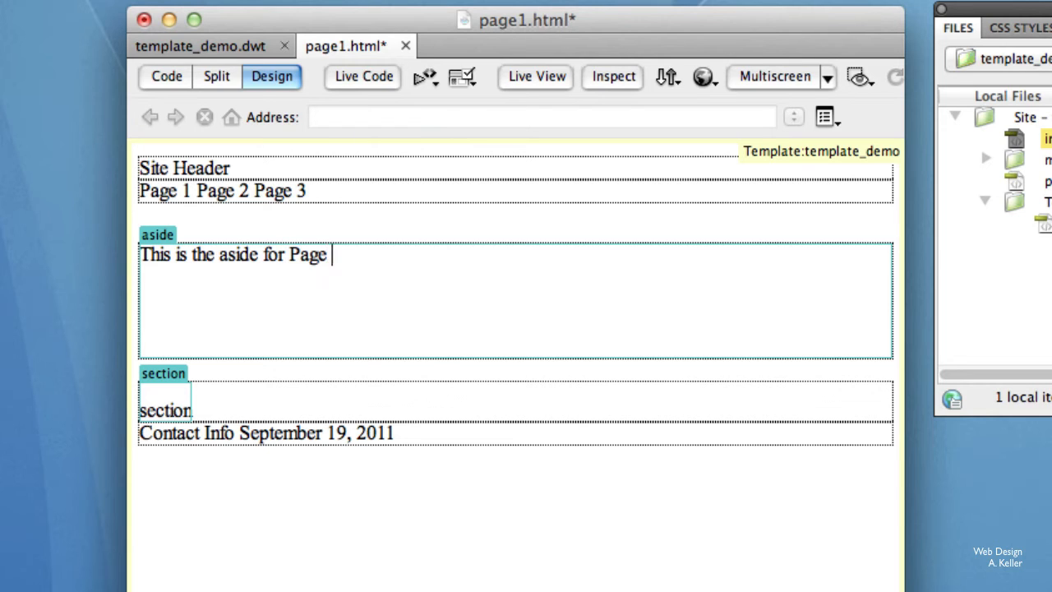
{"action": "type", "text": "1."}
Add blank lines to page1's section region and replace its placeholder text with "This is the section for Page 1.".
{"action": "left_click", "coordinate": [214, 410]}
{"action": "key", "text": "Return"}
{"action": "key", "text": "Return"}
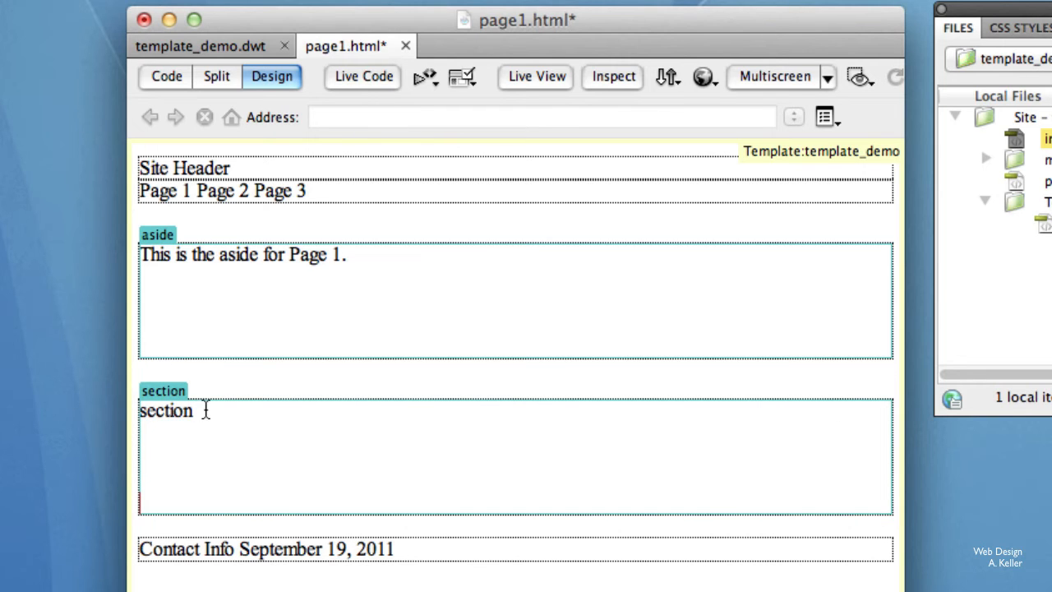
{"action": "left_click_drag", "start_coordinate": [205, 410], "coordinate": [129, 421]}
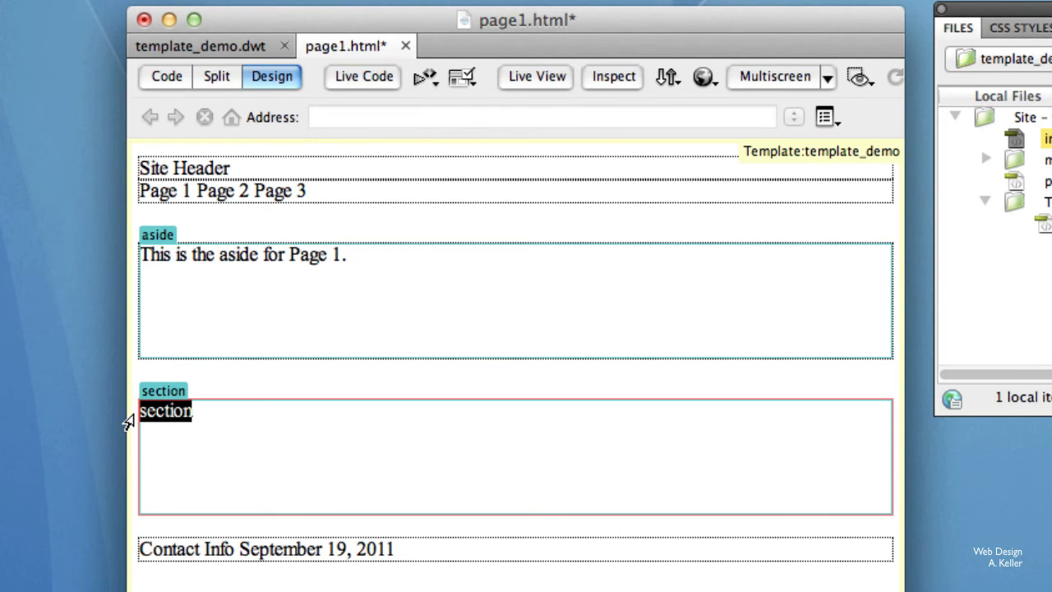
{"action": "type", "text": "This is"}
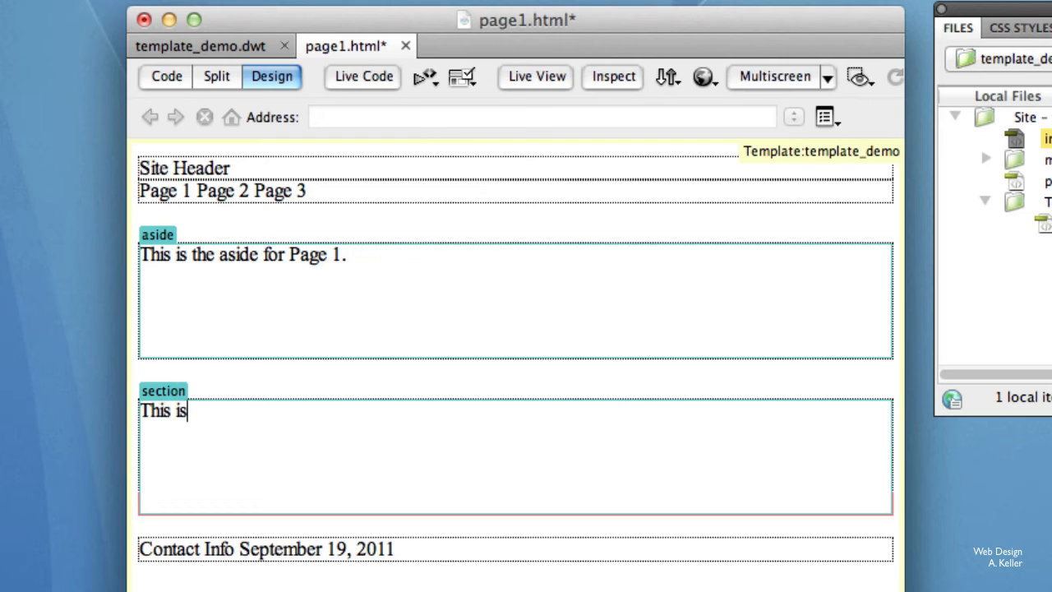
{"action": "type", "text": " the secti"}
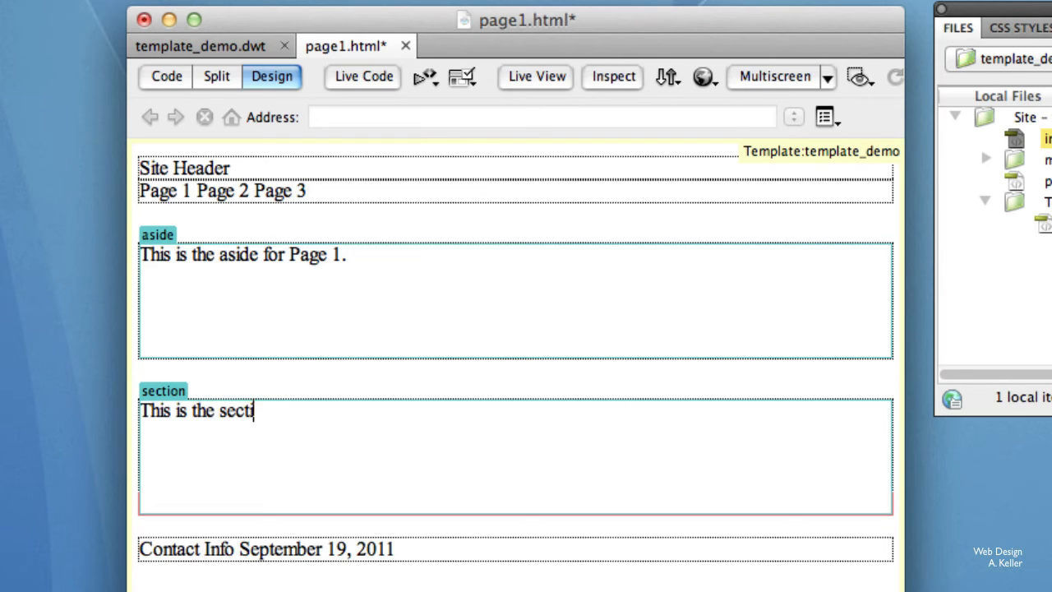
{"action": "type", "text": "on for Page "}
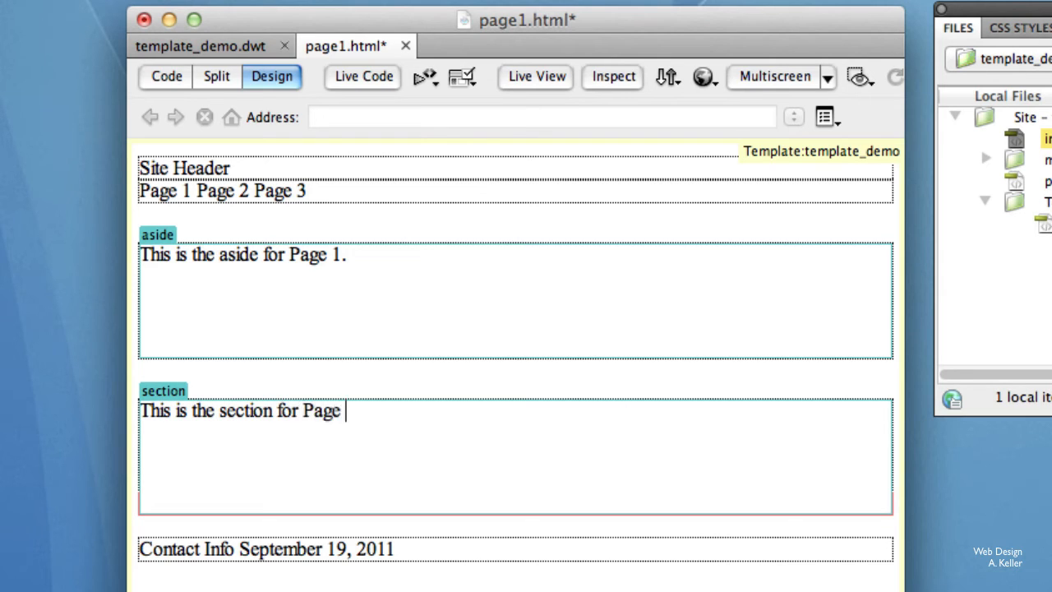
{"action": "type", "text": "1."}
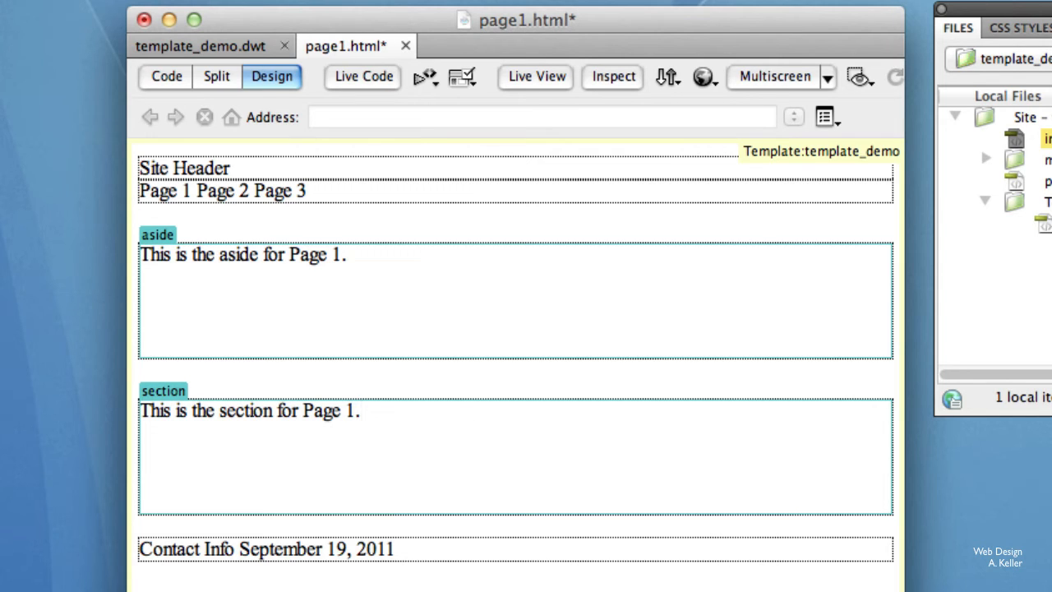
Create a second page from the template_demo template of the template_demo site.
{"action": "left_click", "coordinate": [42, 2]}
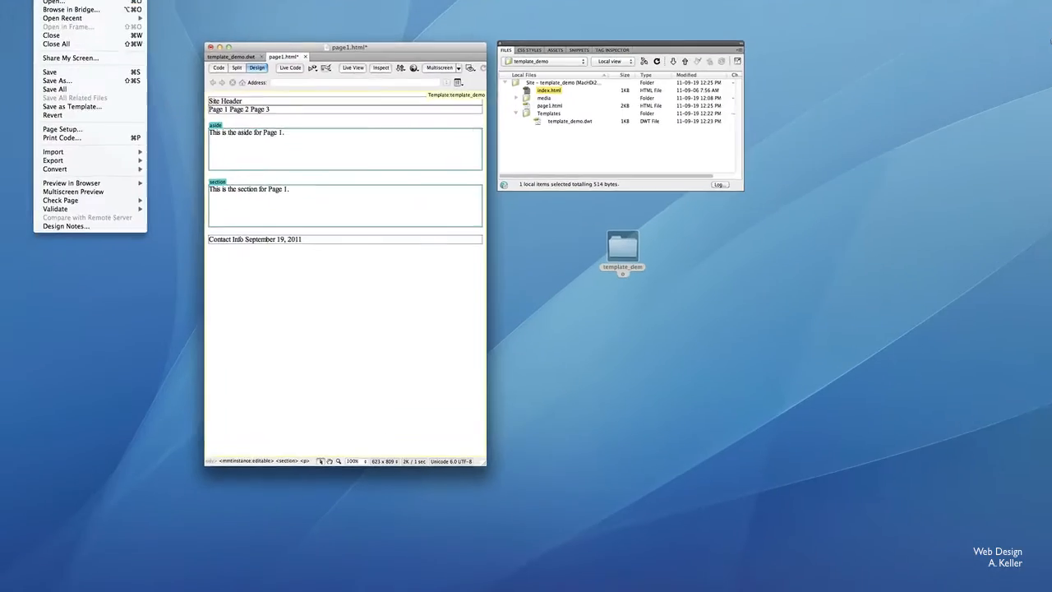
{"action": "left_click", "coordinate": [48, 2]}
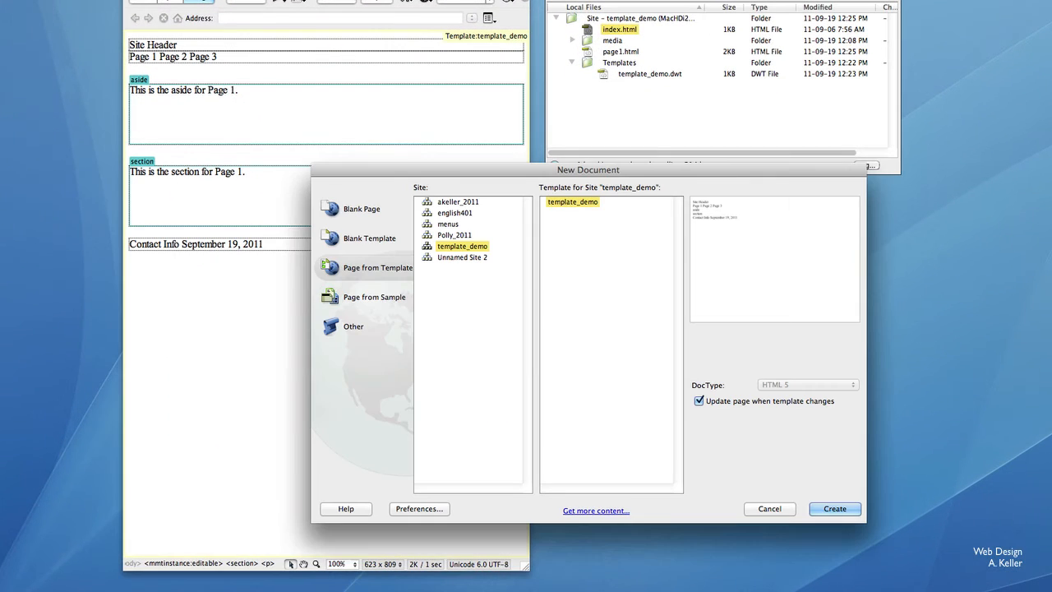
{"action": "left_click", "coordinate": [835, 509]}
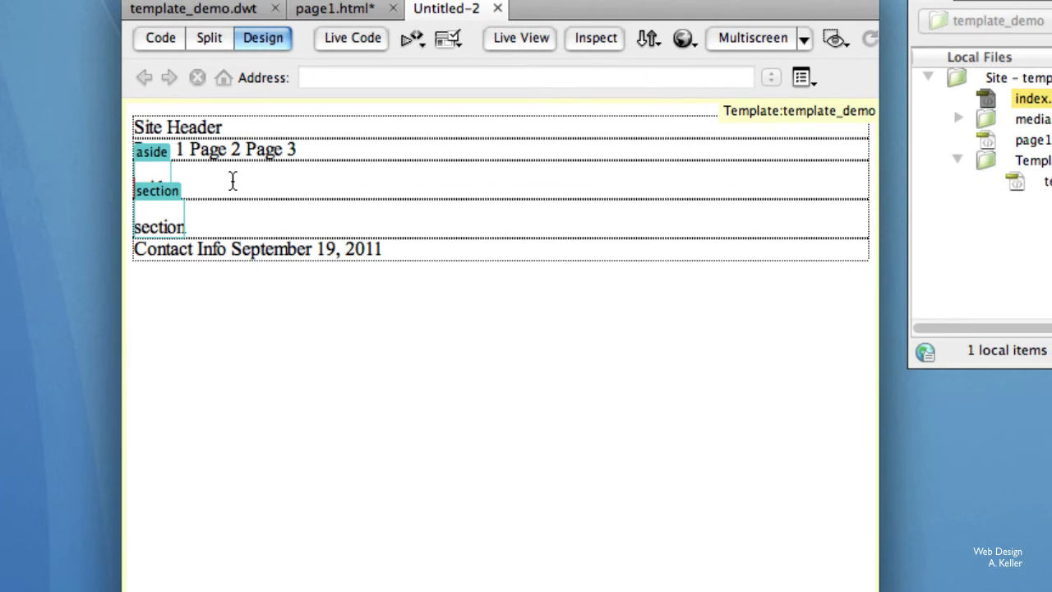
Add blank lines to the new page's editable regions and replace the aside placeholder with "This is aside for page 2".
{"action": "left_click", "coordinate": [233, 181]}
{"action": "key", "text": "Return"}
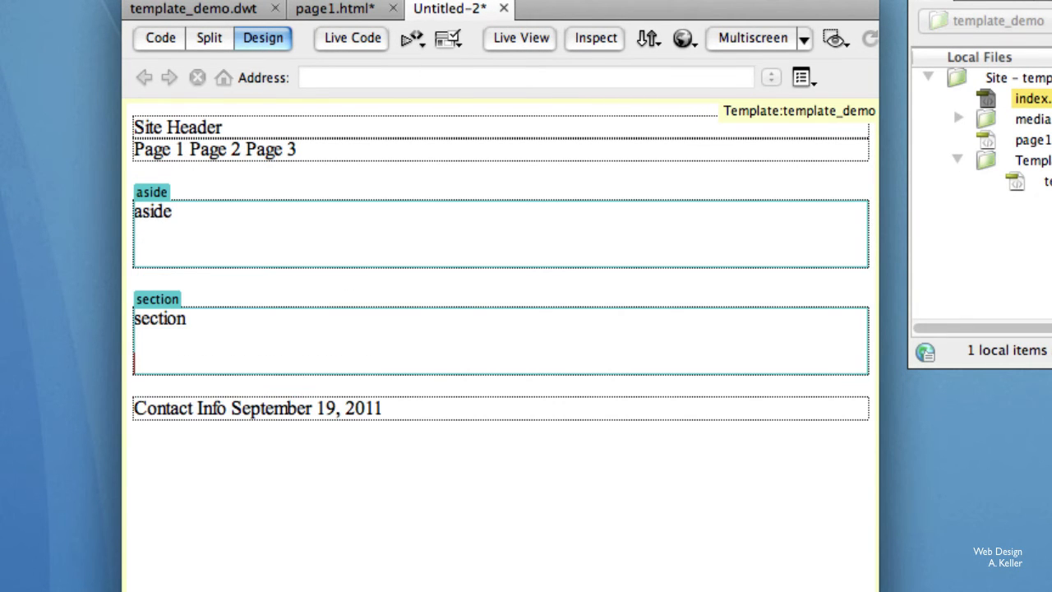
{"action": "left_click_drag", "start_coordinate": [214, 211], "coordinate": [121, 211]}
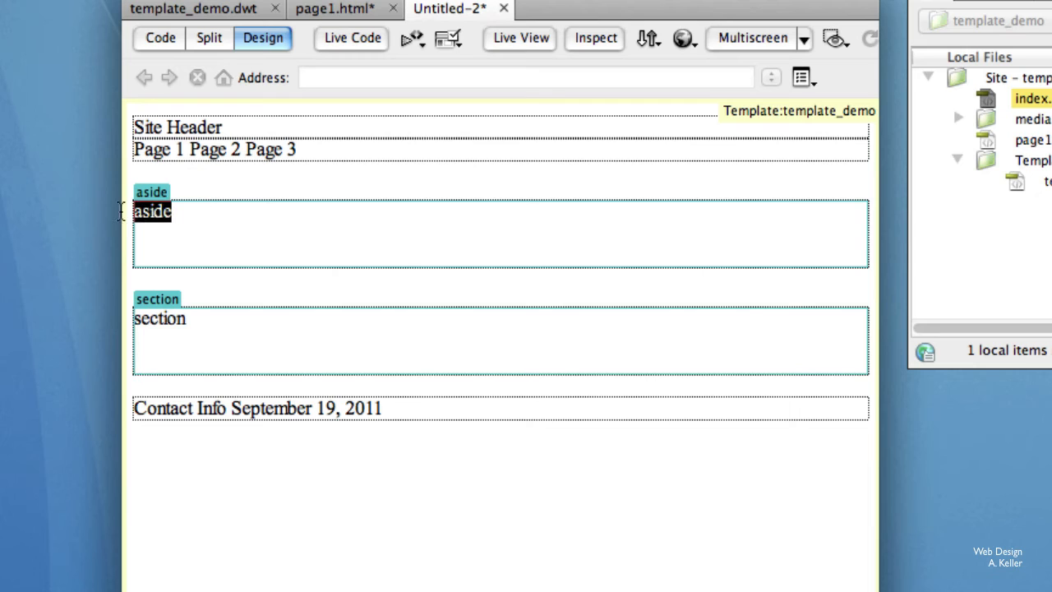
{"action": "type", "text": "This is "}
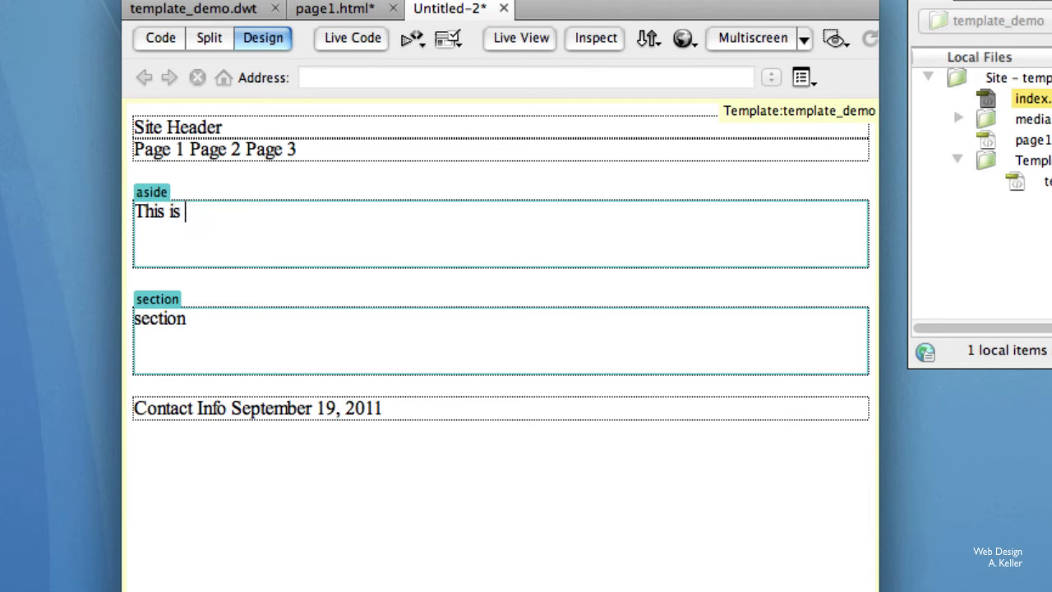
{"action": "type", "text": "aside for "}
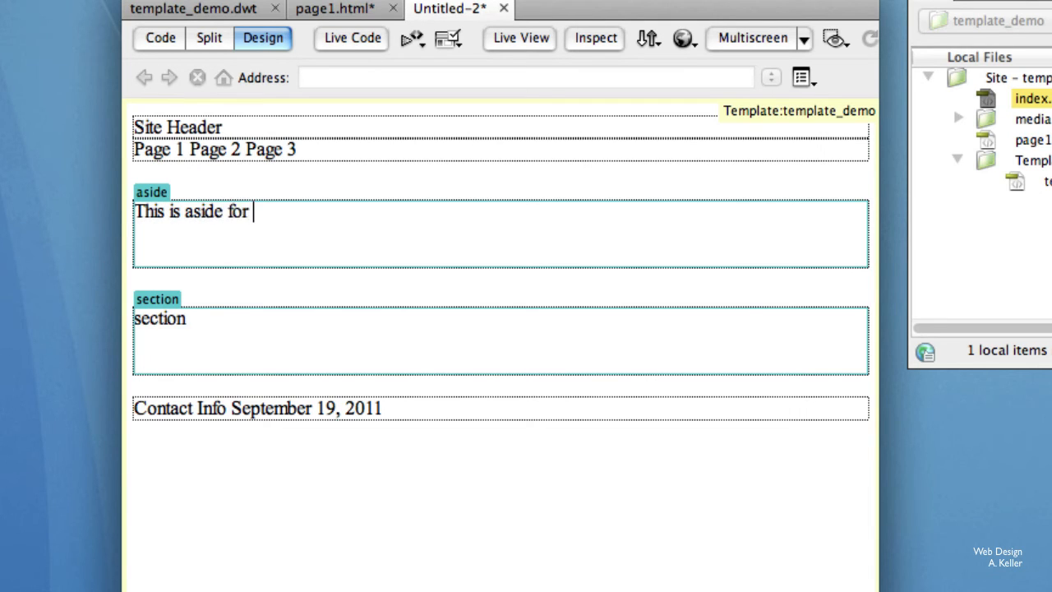
{"action": "type", "text": "page 2"}
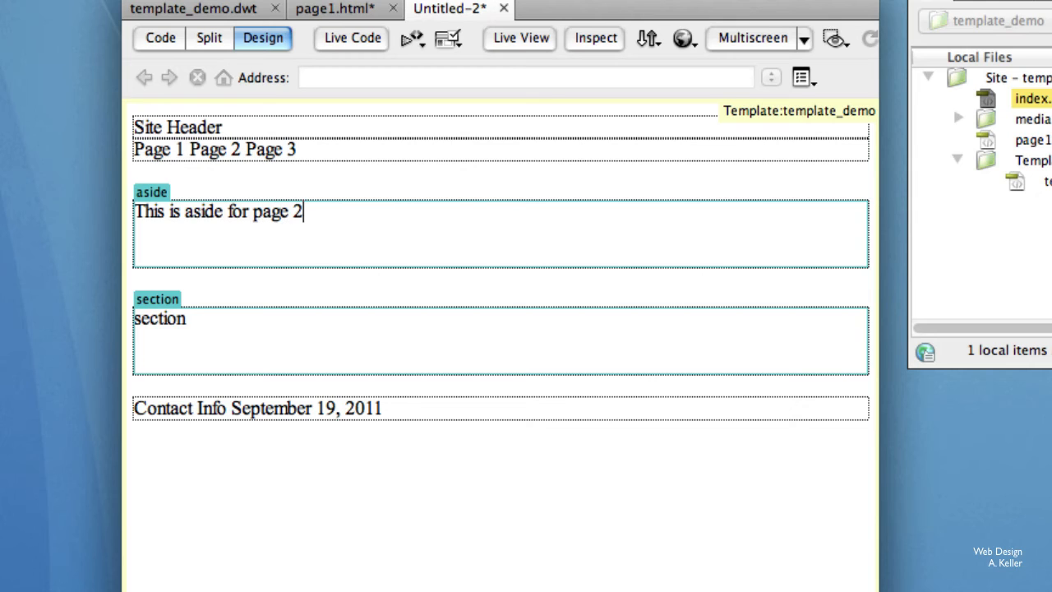
Copy the aside sentence over the section placeholder and change its wording to "This is section for page 2".
{"action": "left_click_drag", "start_coordinate": [441, 221], "coordinate": [98, 214]}
{"action": "key", "text": "super+c"}
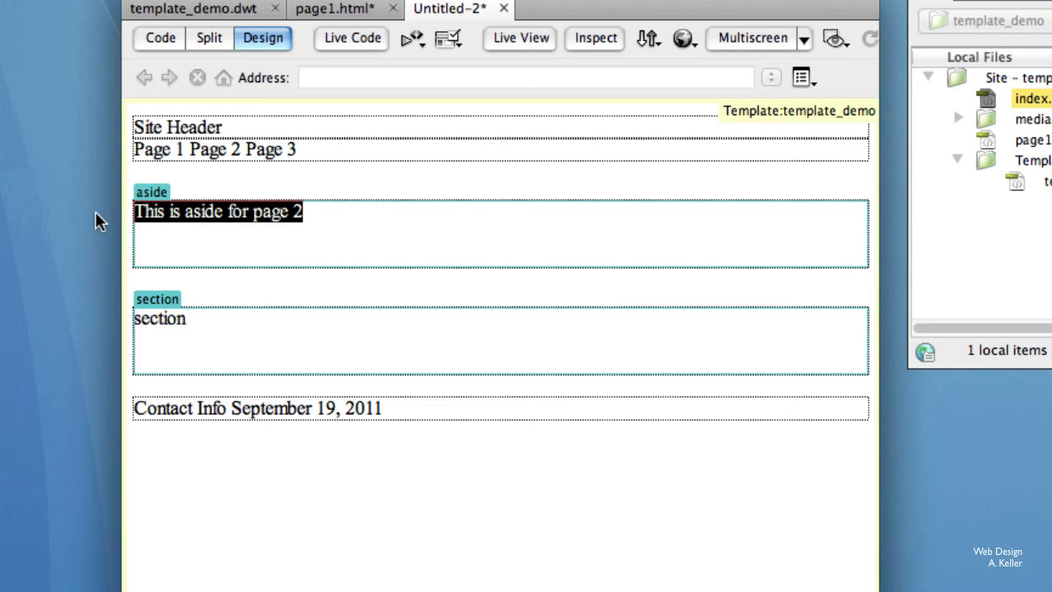
{"action": "left_click_drag", "start_coordinate": [203, 327], "coordinate": [126, 329]}
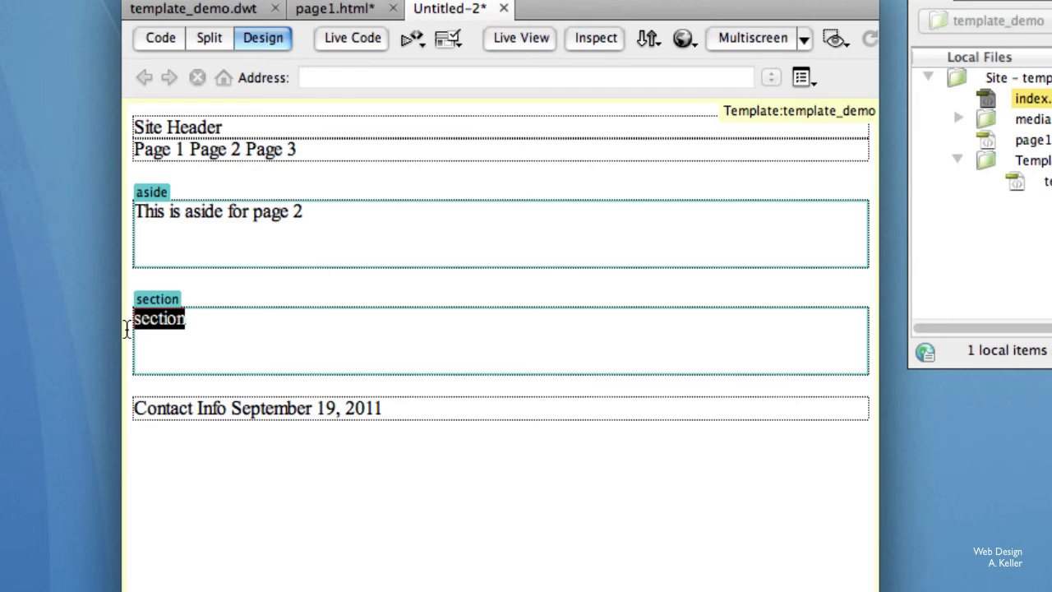
{"action": "key", "text": "super+v"}
{"action": "double_click", "coordinate": [203, 318]}
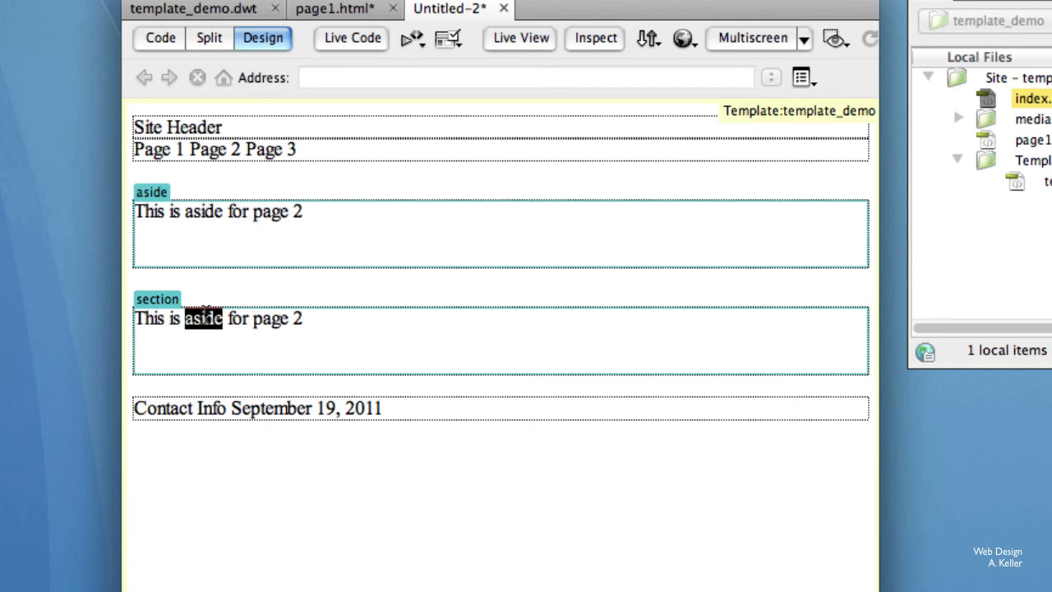
{"action": "type", "text": "scx"}
{"action": "key", "text": "BackSpace"}
{"action": "key", "text": "BackSpace"}
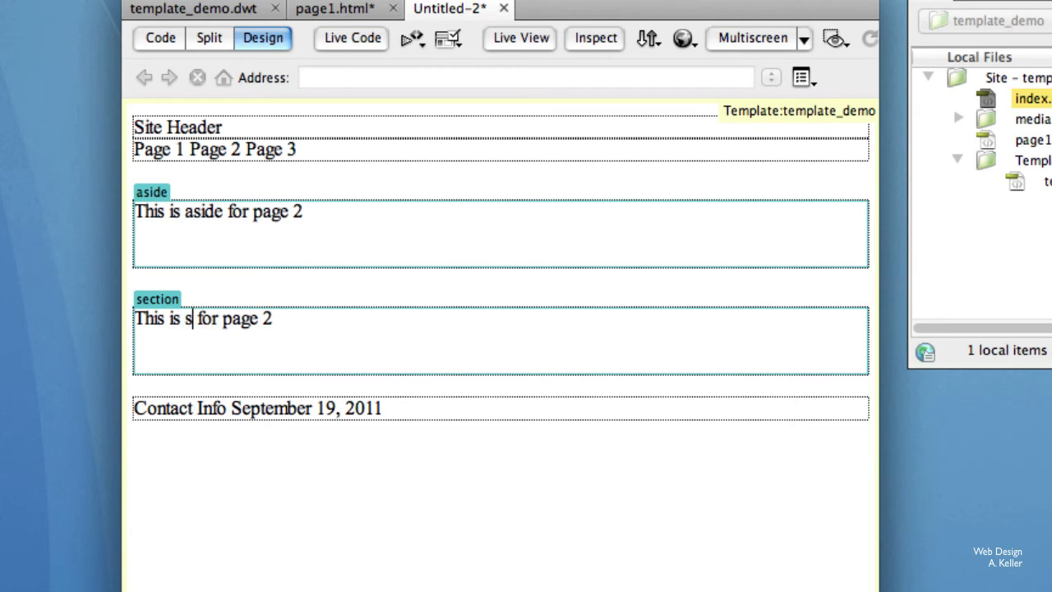
{"action": "type", "text": "ection"}
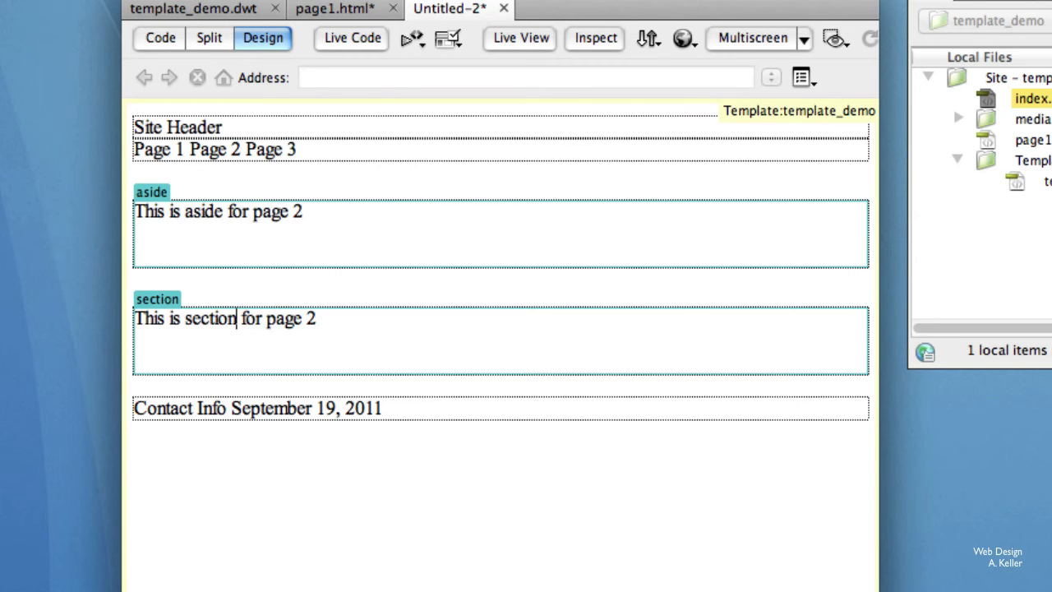
Save the second page as page2.html in the template_demo folder.
{"action": "key", "text": "super+s"}
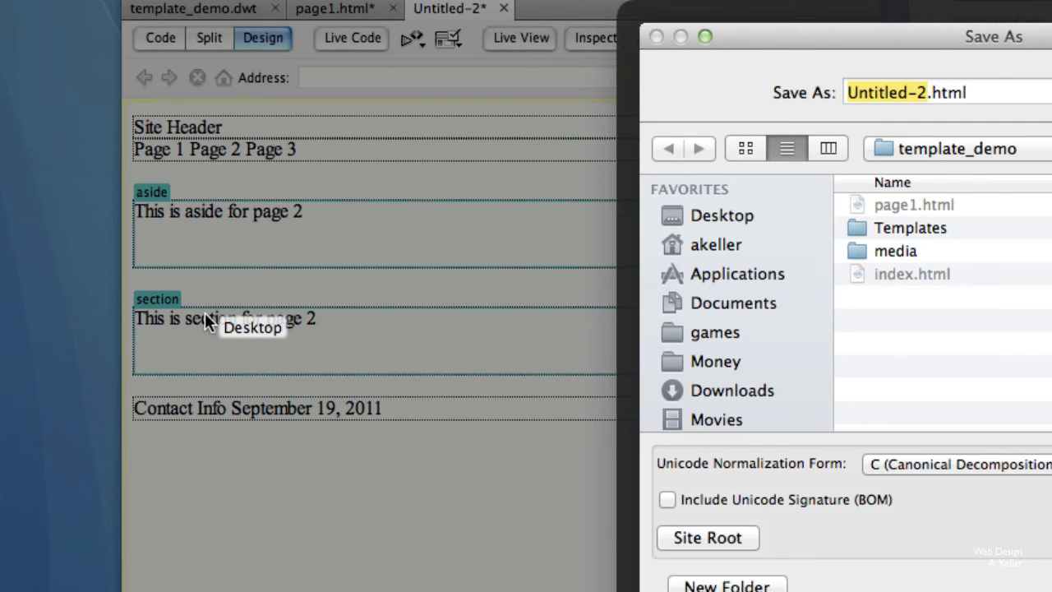
{"action": "type", "text": "page2"}
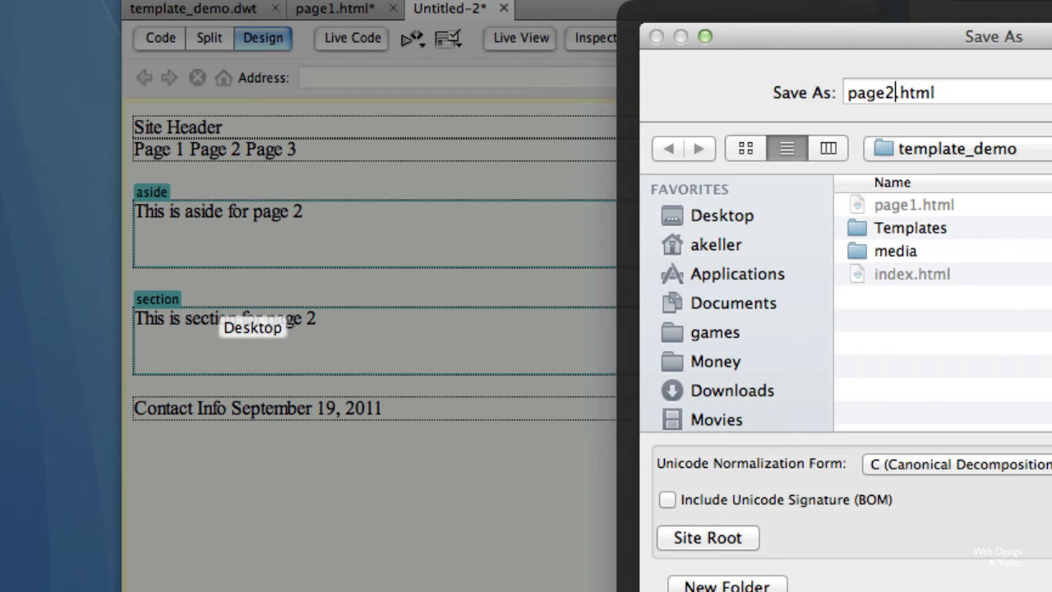
{"action": "key", "text": "Return"}
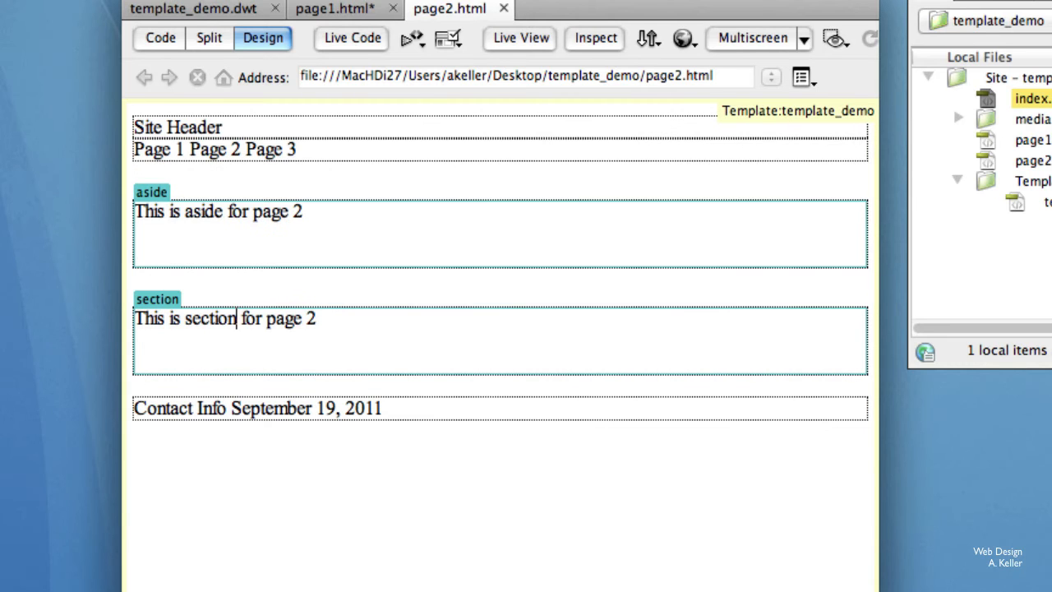
Create a third page from the template_demo template of the template_demo site.
{"action": "left_click", "coordinate": [158, 11]}
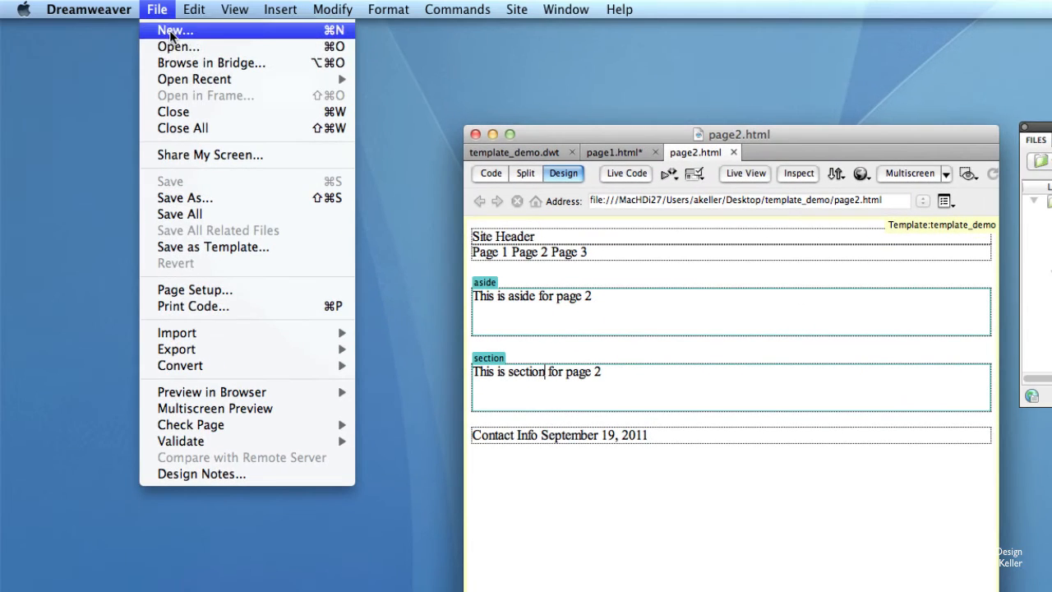
{"action": "left_click", "coordinate": [171, 32]}
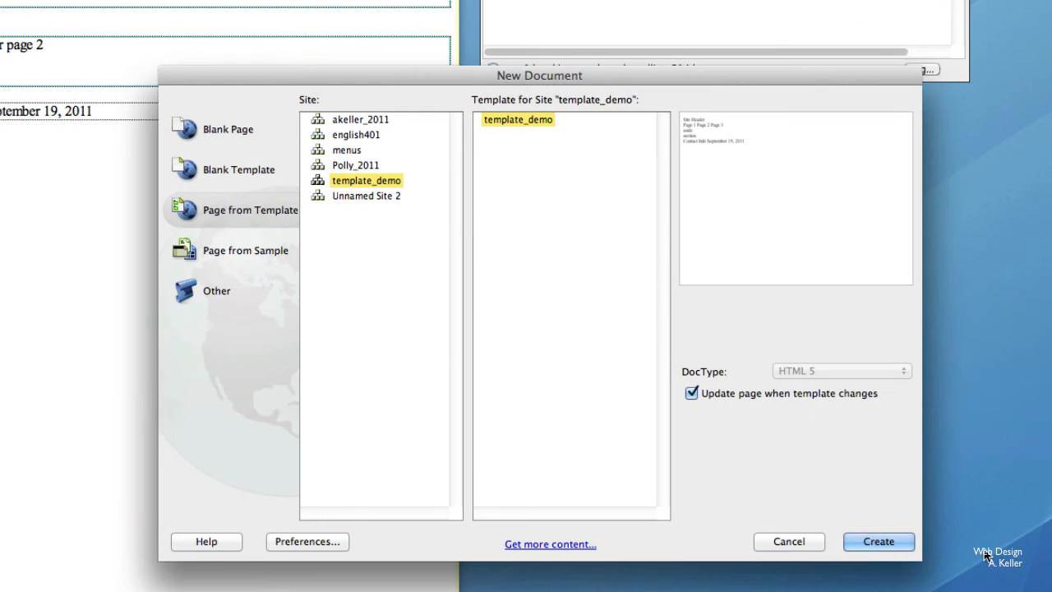
{"action": "left_click", "coordinate": [867, 543]}
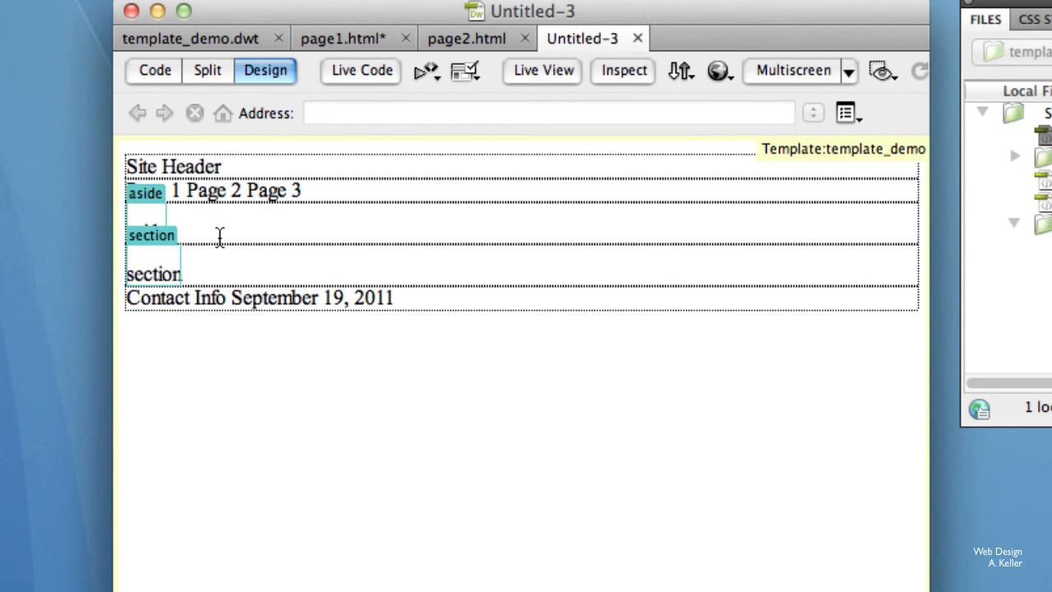
Replace the aside placeholder on the new page with "This is the aside for page 3".
{"action": "left_click_drag", "start_coordinate": [216, 266], "coordinate": [130, 267]}
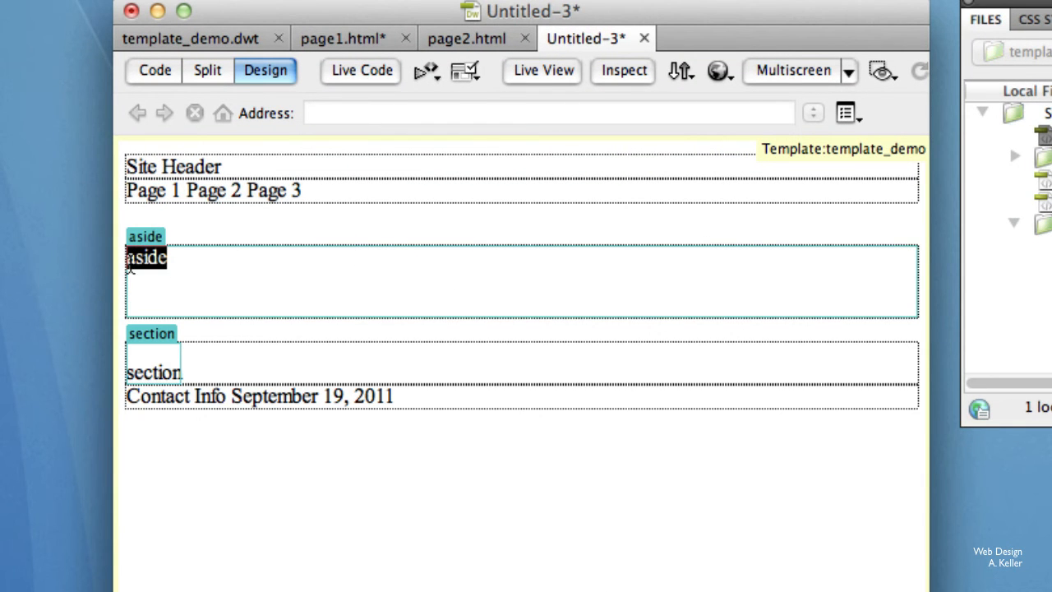
{"action": "type", "text": "This is "}
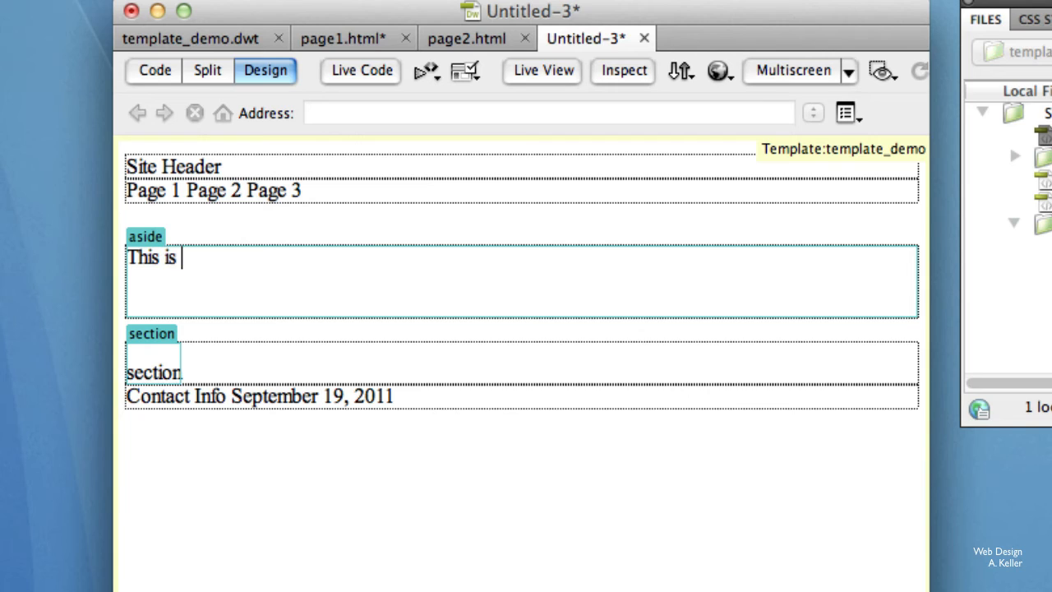
{"action": "type", "text": "the aside for"}
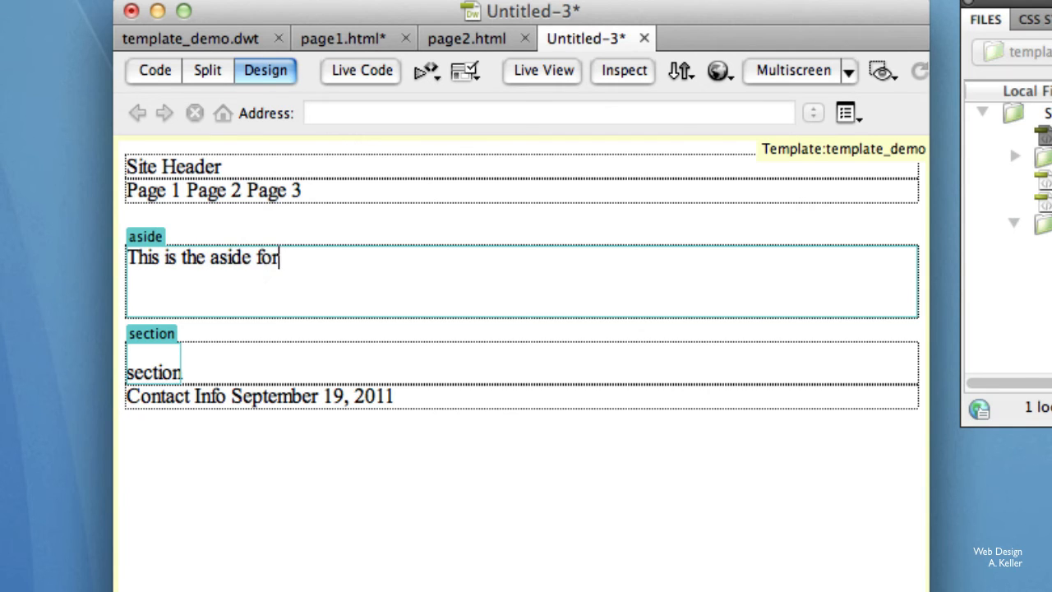
{"action": "type", "text": " page "}
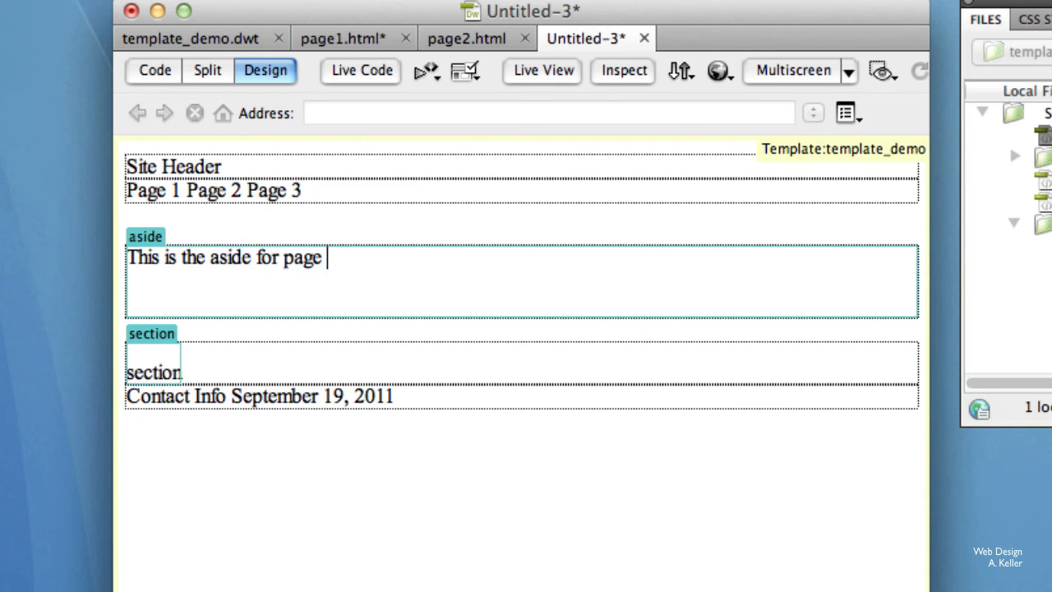
{"action": "type", "text": "2"}
{"action": "key", "text": "BackSpace"}
{"action": "type", "text": "3"}
Copy the aside sentence over the section placeholder and change its wording to "This is the section for page 3".
{"action": "left_click_drag", "start_coordinate": [361, 269], "coordinate": [113, 249]}
{"action": "key", "text": "super+c"}
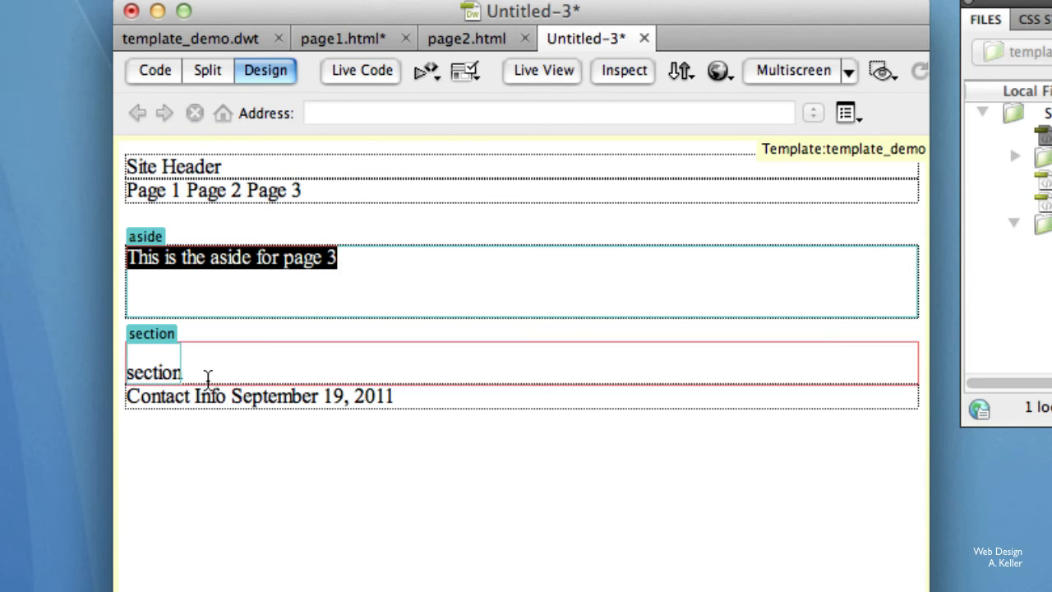
{"action": "left_click_drag", "start_coordinate": [184, 374], "coordinate": [110, 368]}
{"action": "key", "text": "super+v"}
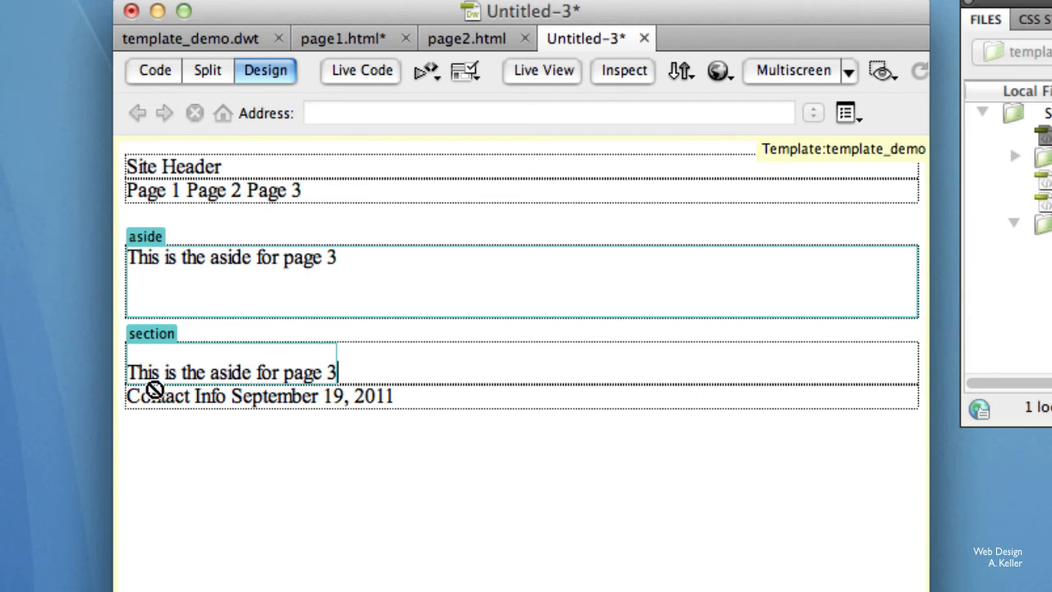
{"action": "double_click", "coordinate": [225, 372]}
{"action": "type", "text": "se"}
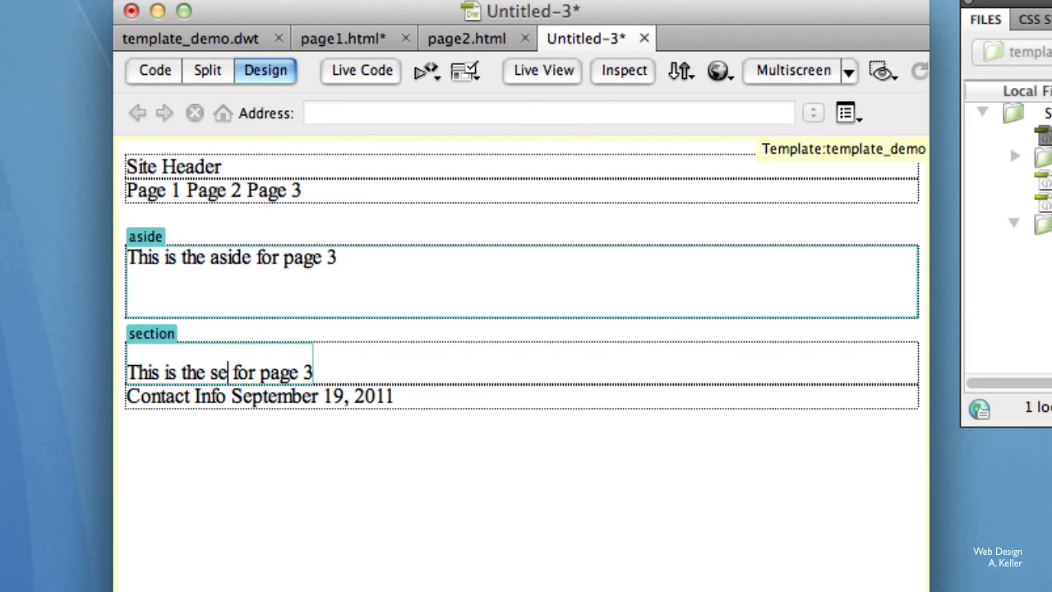
{"action": "type", "text": "ction"}
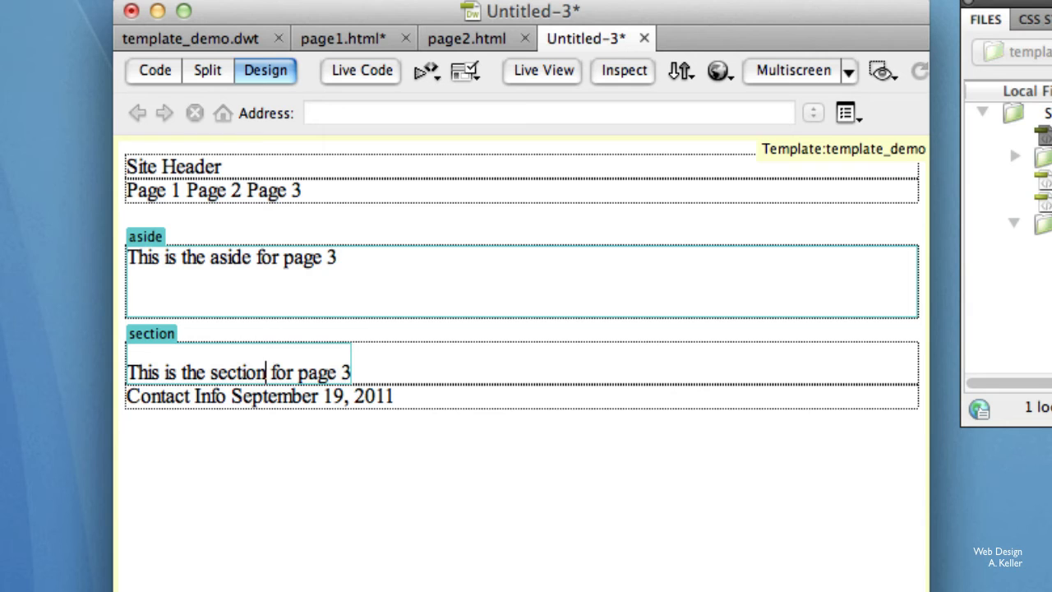
Save the third page as page3.html in the template_demo folder.
{"action": "key", "text": "super+s"}
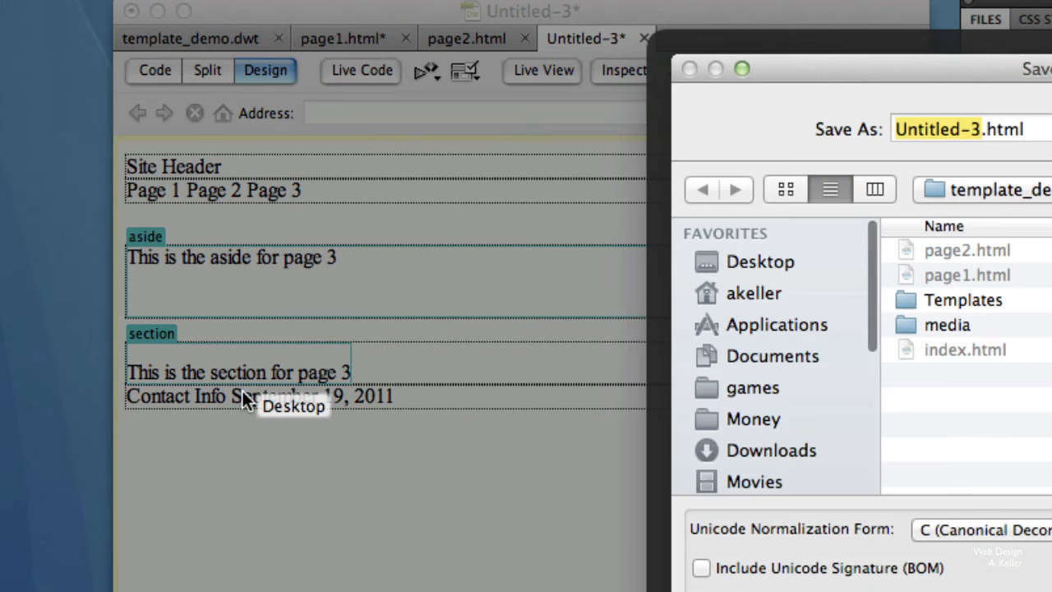
{"action": "type", "text": "page"}
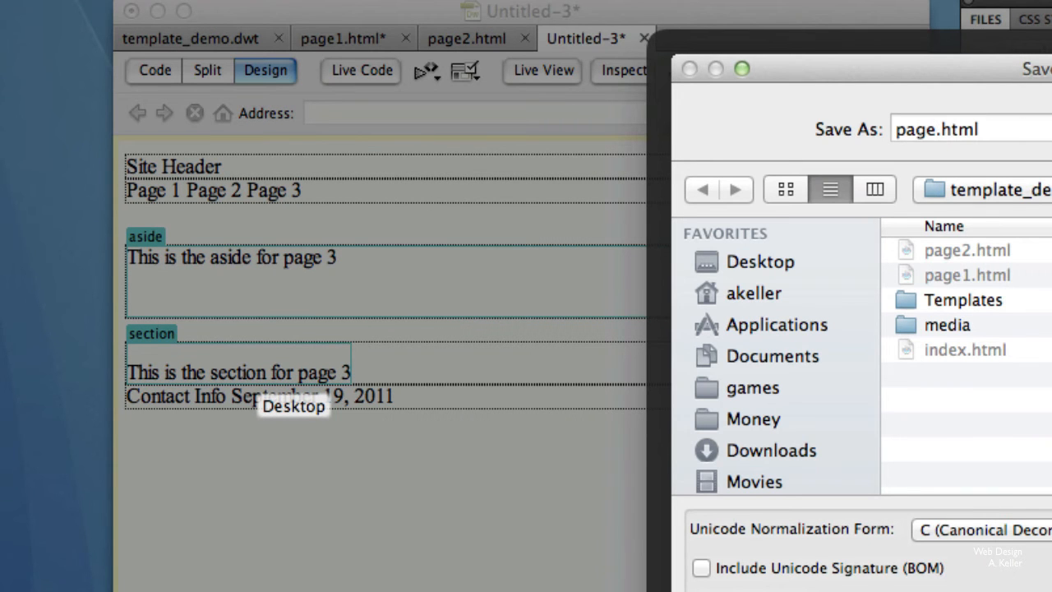
{"action": "type", "text": "3"}
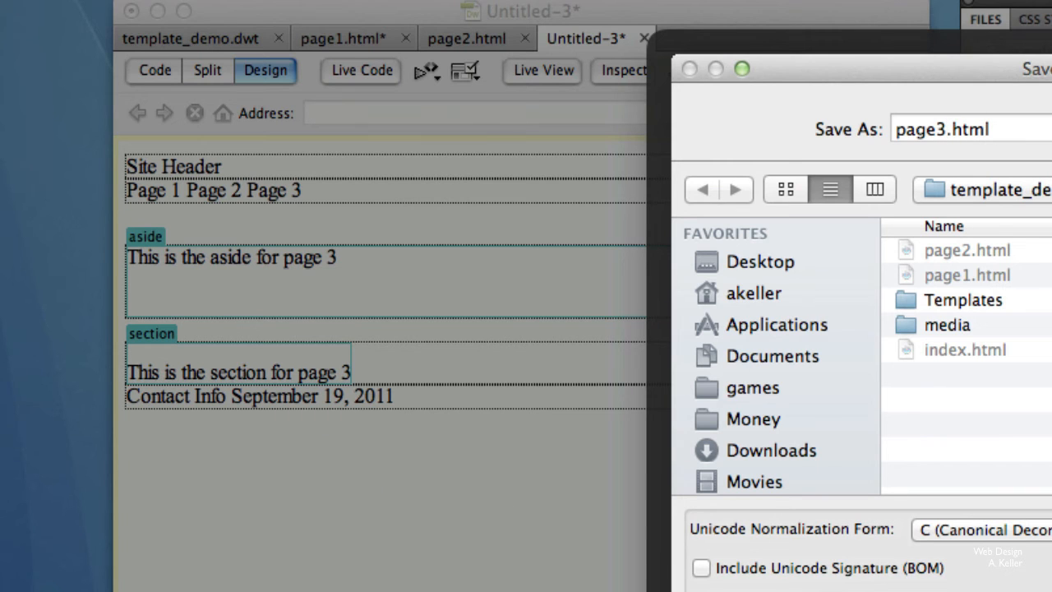
{"action": "key", "text": "Return"}
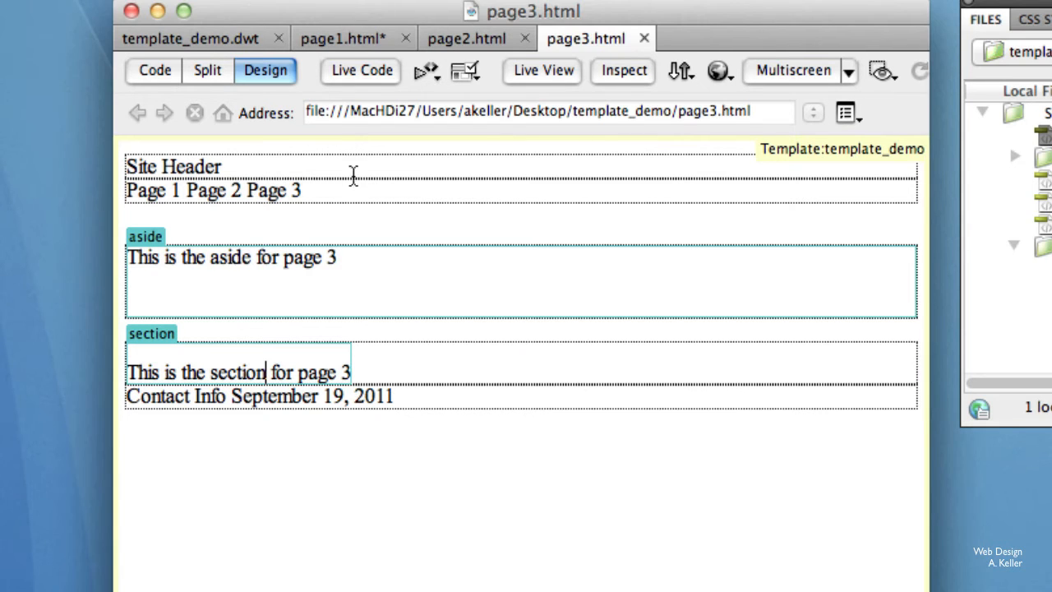
Look through the open page1, page2 and page3 documents to compare them, and preview page3.html in the browser.
{"action": "left_click", "coordinate": [301, 36]}
{"action": "left_click", "coordinate": [448, 37]}
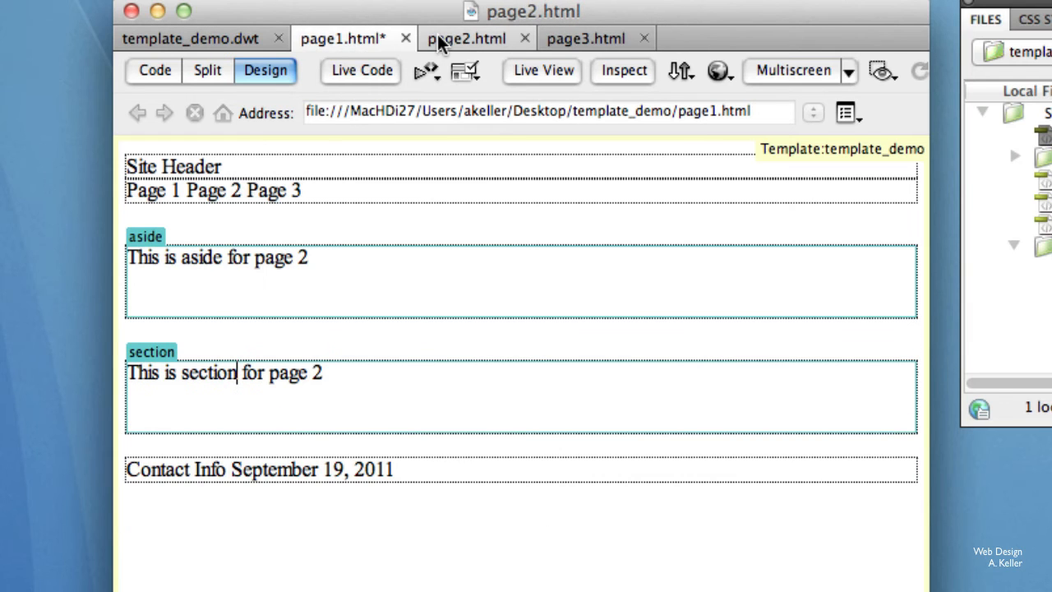
{"action": "left_click", "coordinate": [562, 35]}
{"action": "left_click", "coordinate": [461, 38]}
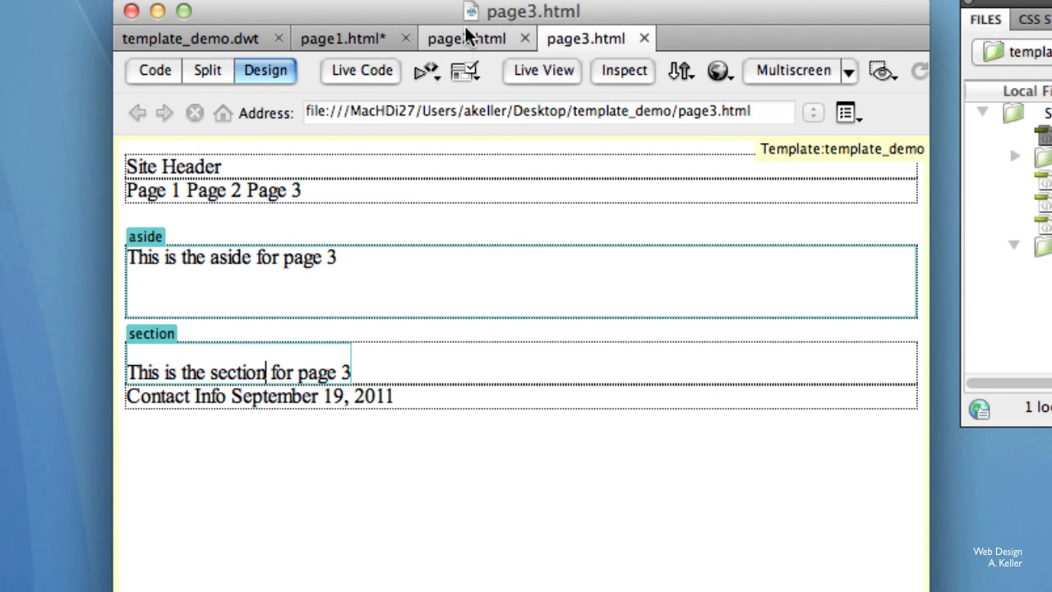
{"action": "left_click", "coordinate": [355, 38]}
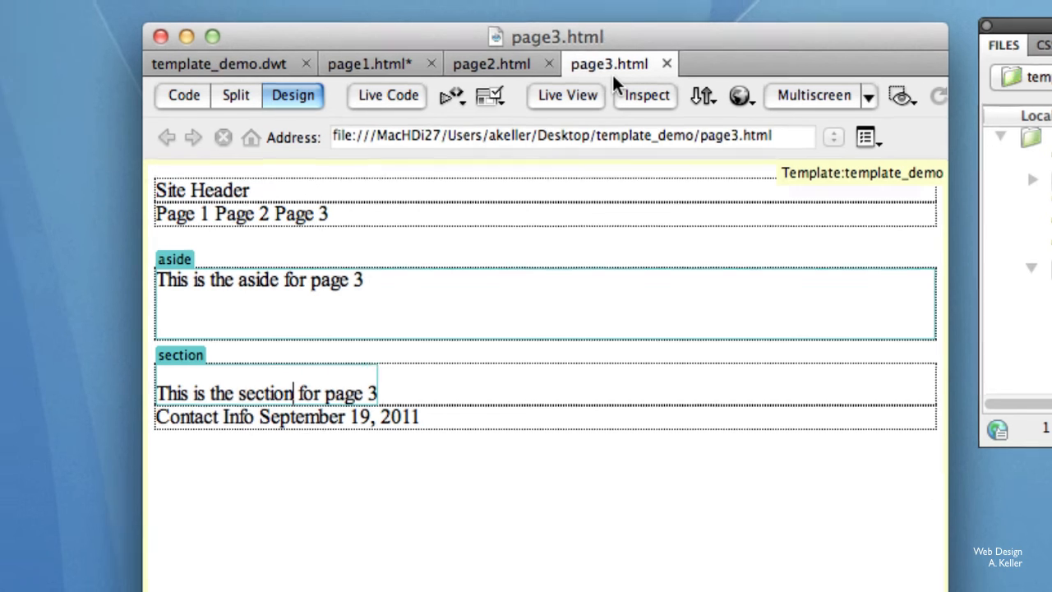
{"action": "key", "text": "alt+F12"}
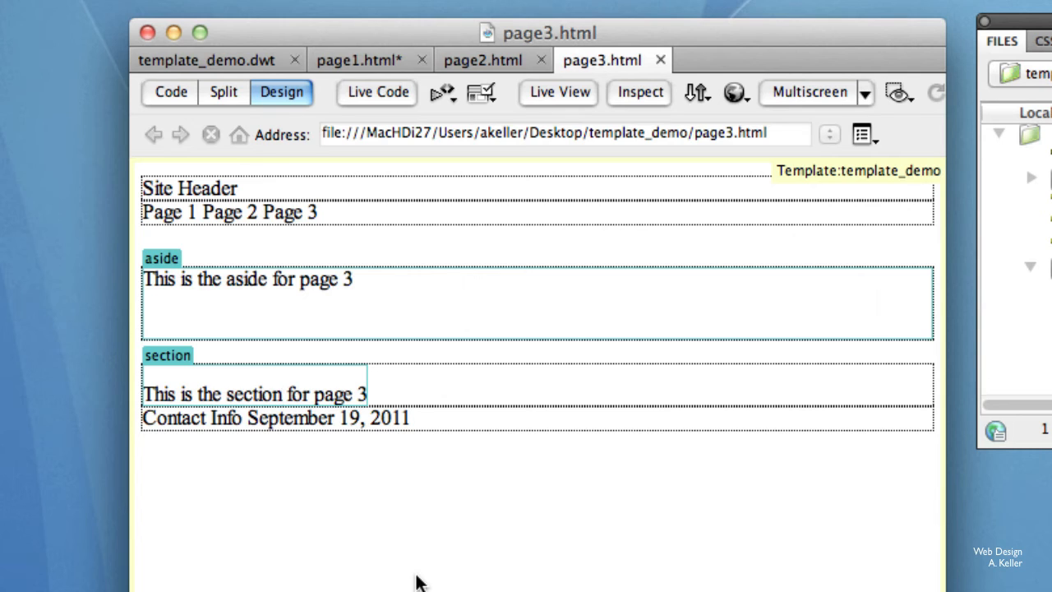
In template_demo.dwt, show the text properties and link the "Page 1" navigation text to page1.html.
{"action": "left_click", "coordinate": [207, 62]}
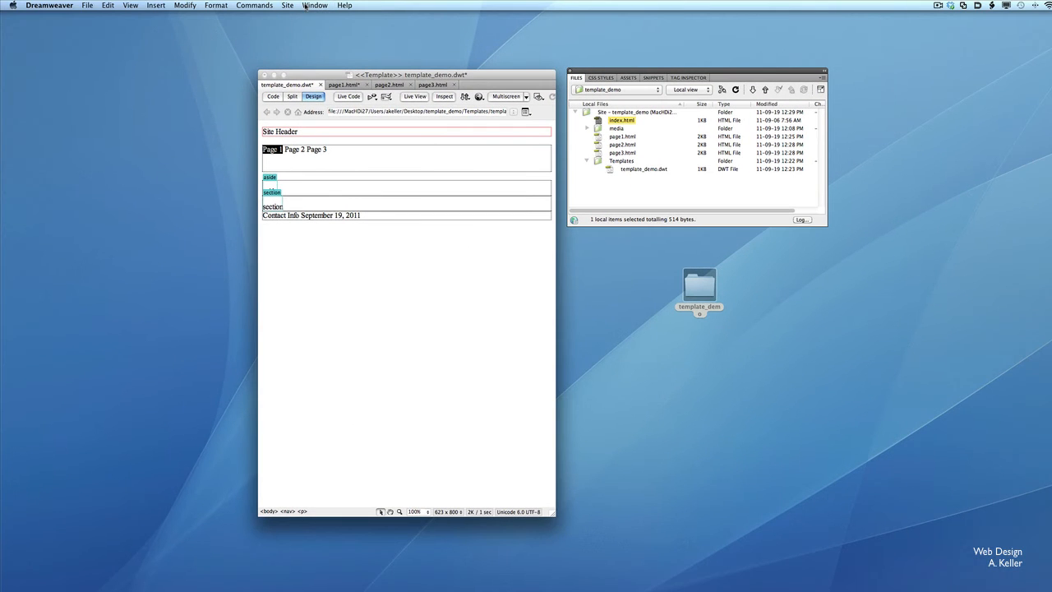
{"action": "left_click", "coordinate": [314, 5]}
{"action": "left_click", "coordinate": [322, 25]}
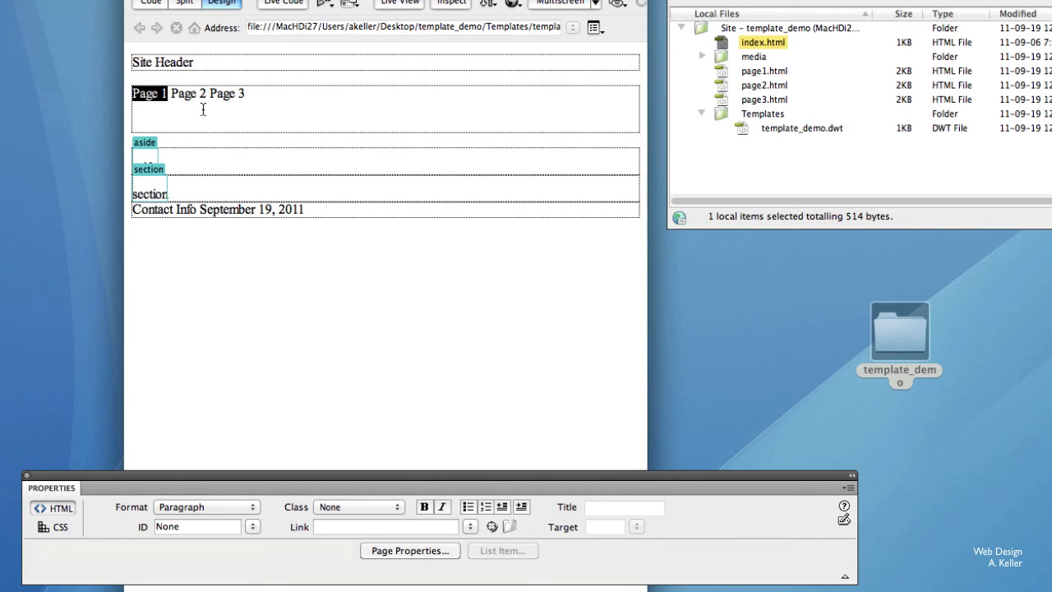
{"action": "left_click", "coordinate": [279, 150]}
{"action": "left_click_drag", "start_coordinate": [168, 93], "coordinate": [122, 93]}
{"action": "left_click", "coordinate": [385, 526]}
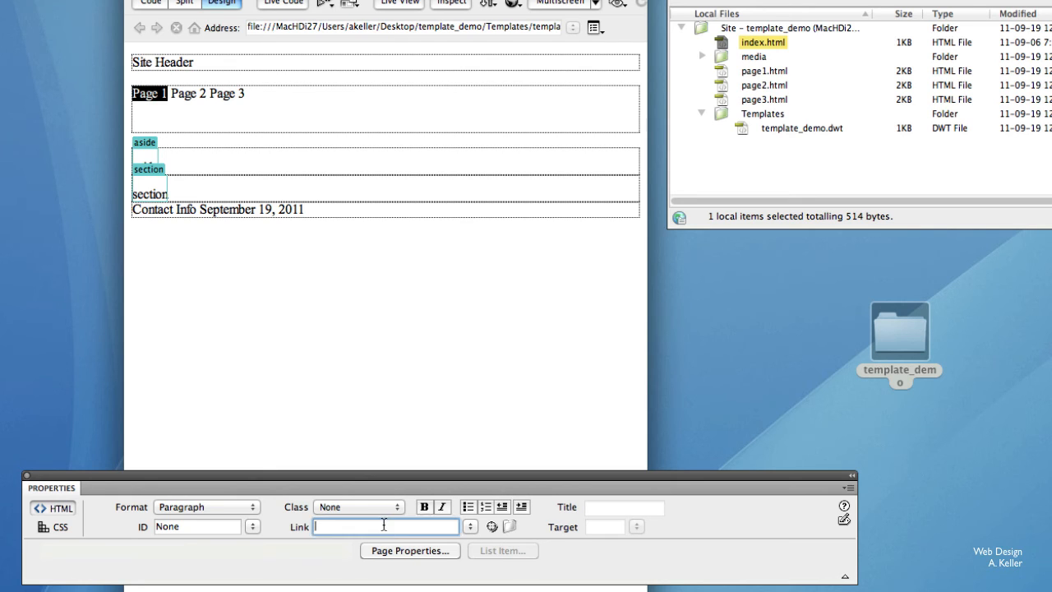
{"action": "left_click", "coordinate": [511, 526]}
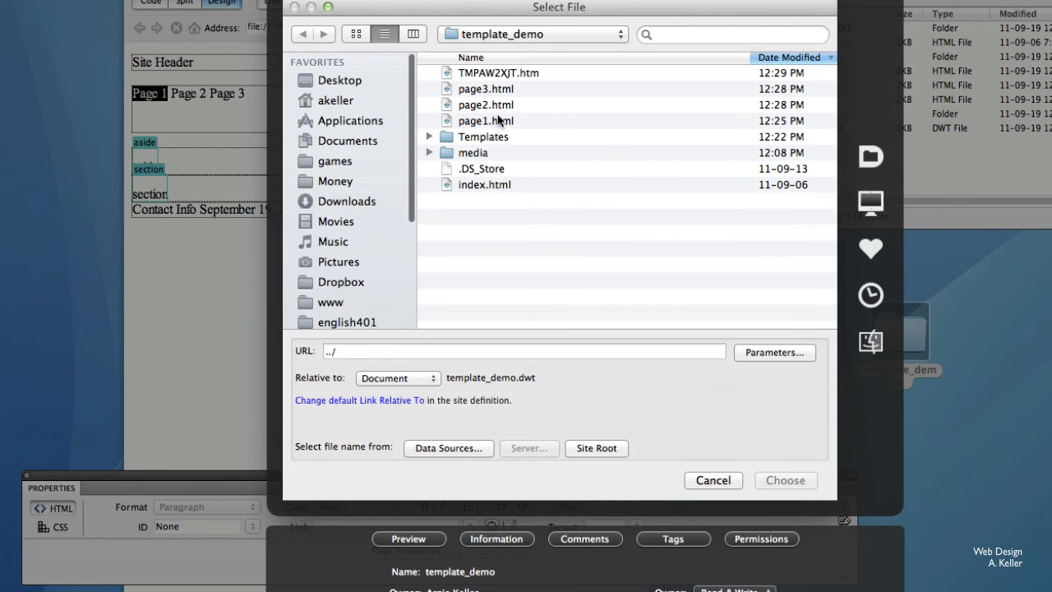
{"action": "double_click", "coordinate": [499, 121]}
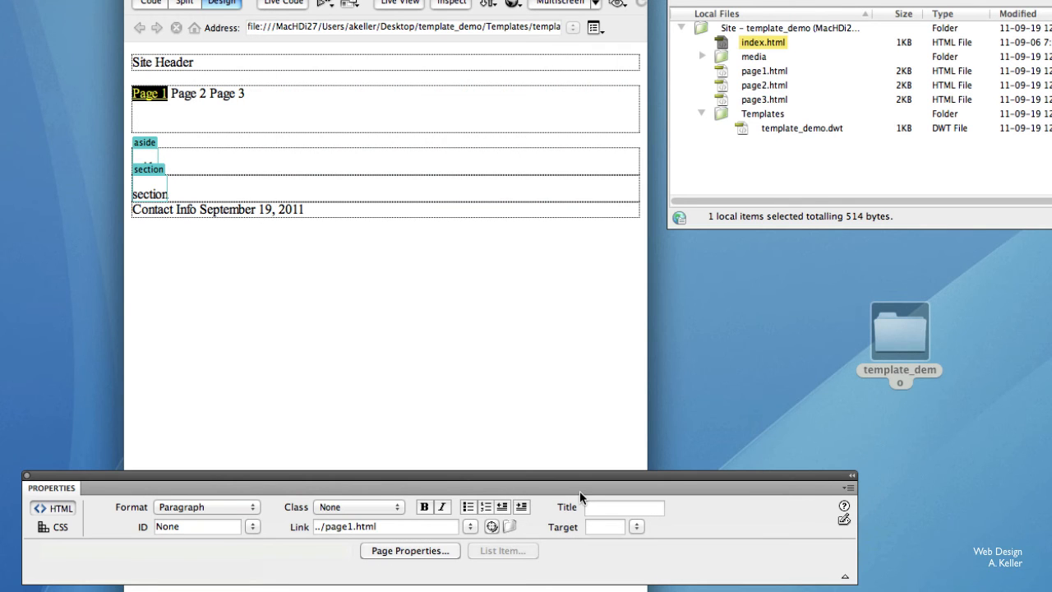
Link the "Page 2" navigation text of the template to page2.html.
{"action": "left_click", "coordinate": [187, 121]}
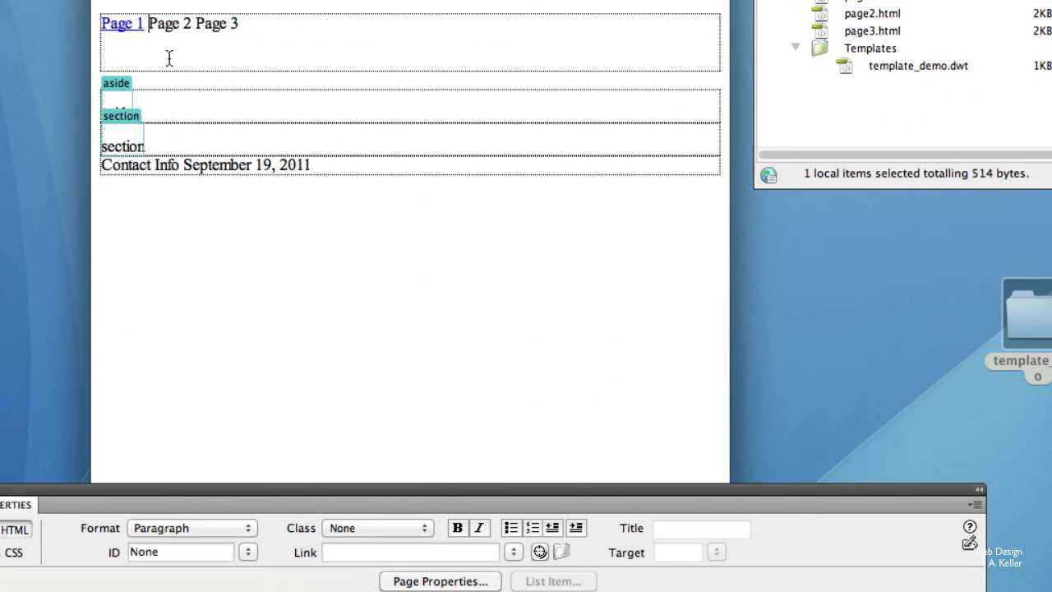
{"action": "left_click_drag", "start_coordinate": [149, 24], "coordinate": [192, 24]}
{"action": "left_click", "coordinate": [562, 551]}
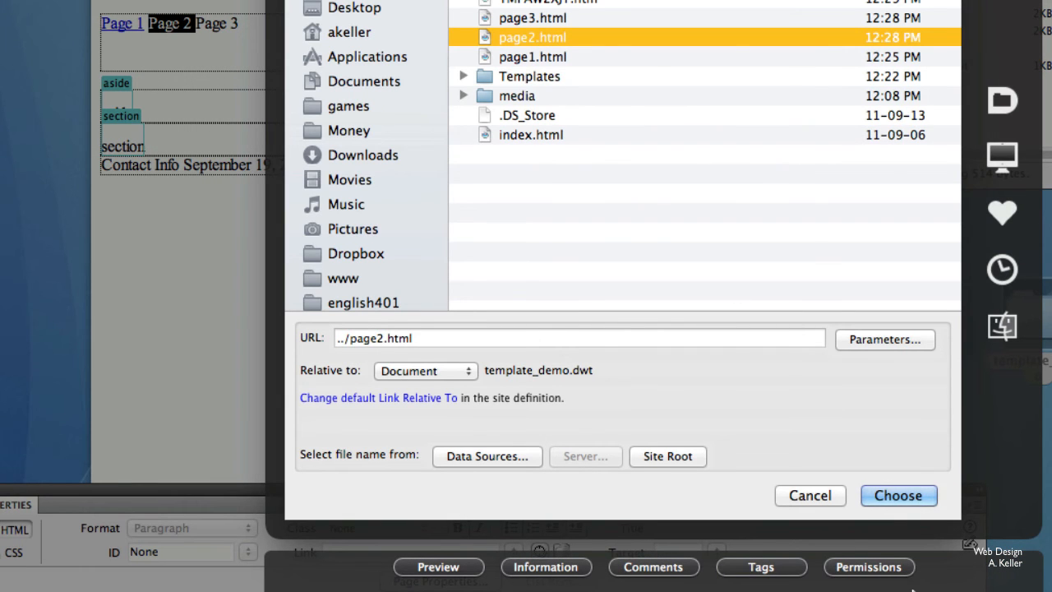
{"action": "left_click", "coordinate": [882, 496]}
Link the "Page 3" navigation text by pointing to page3.html in the site's file list.
{"action": "left_click", "coordinate": [256, 63]}
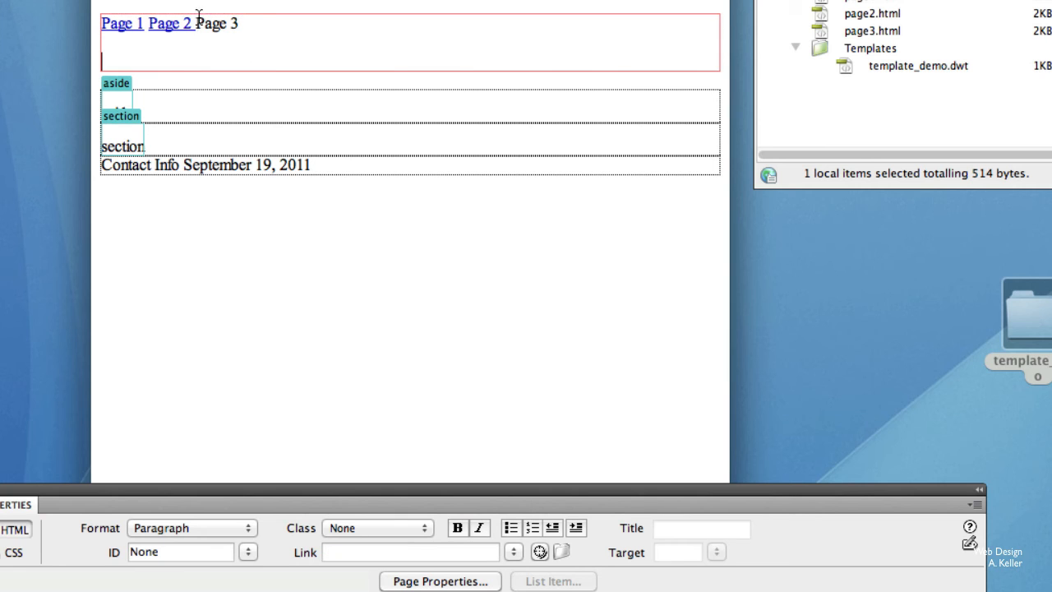
{"action": "left_click_drag", "start_coordinate": [194, 23], "coordinate": [239, 26]}
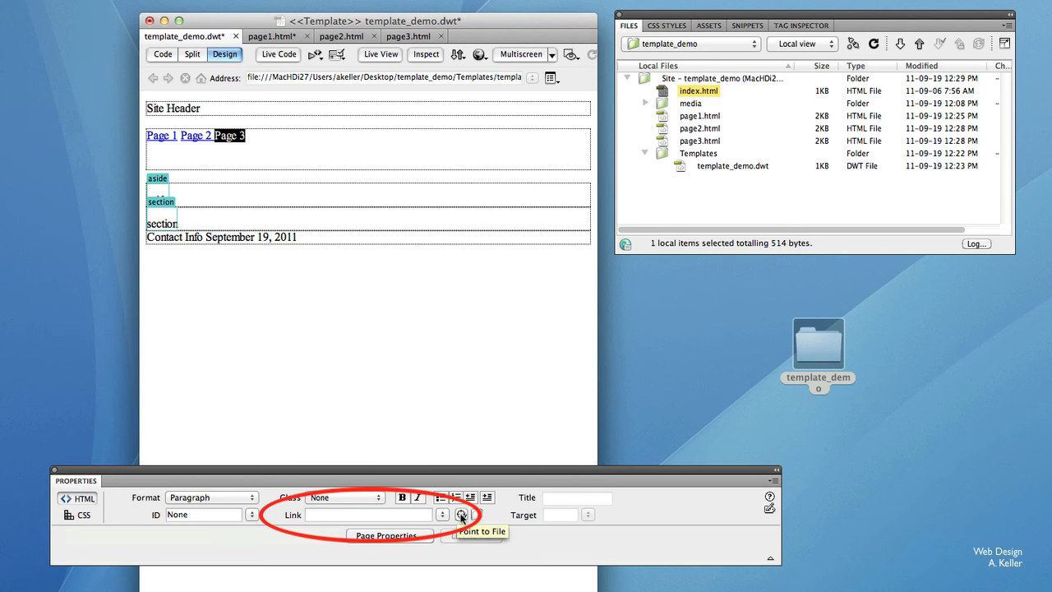
{"action": "left_click_drag", "start_coordinate": [461, 516], "coordinate": [706, 142]}
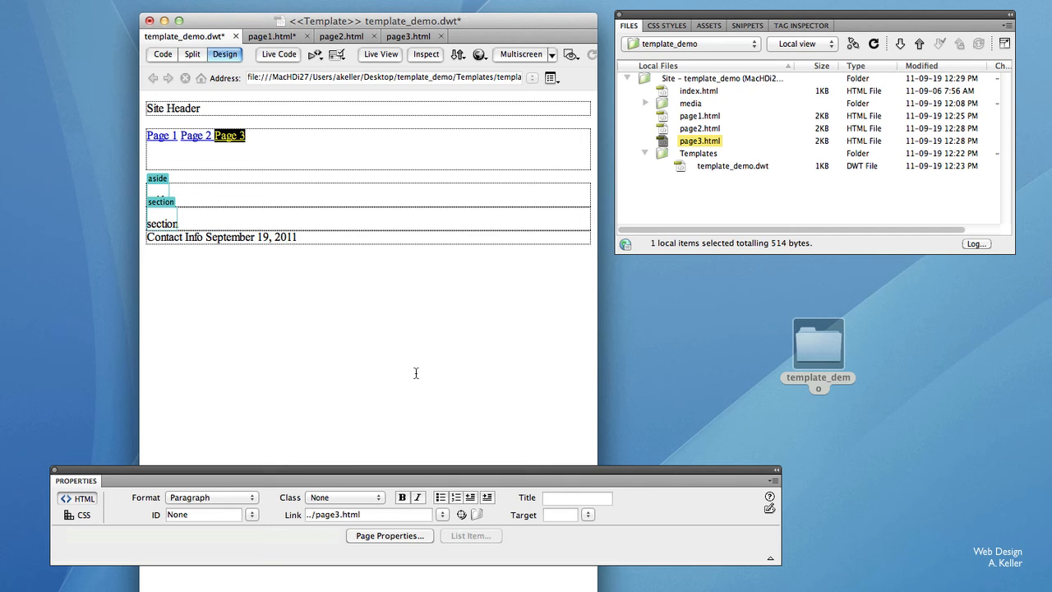
{"action": "left_click", "coordinate": [416, 373]}
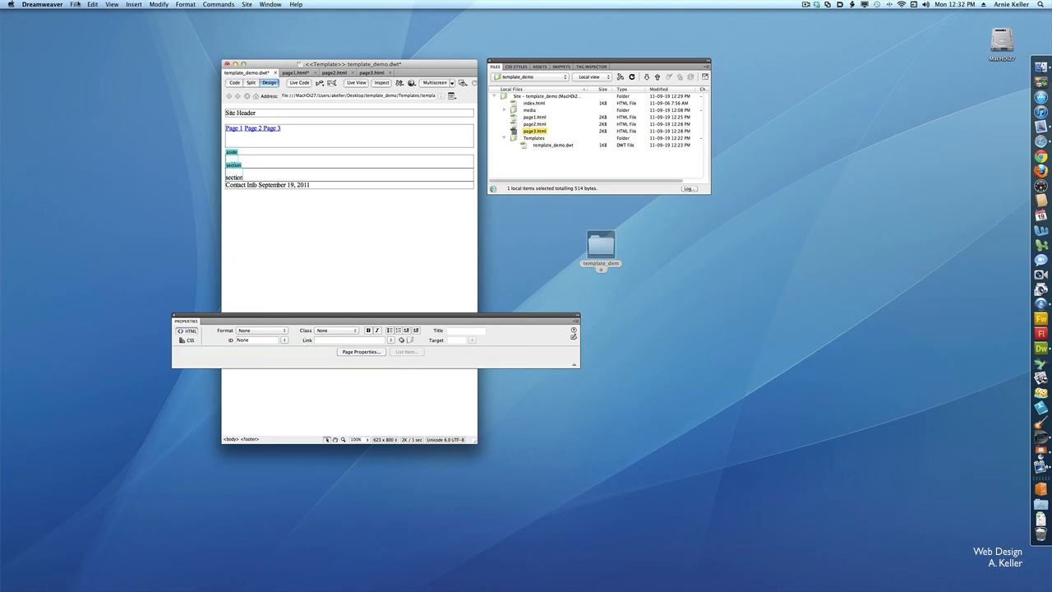
Save the template and update all pages based on it.
{"action": "left_click", "coordinate": [74, 4]}
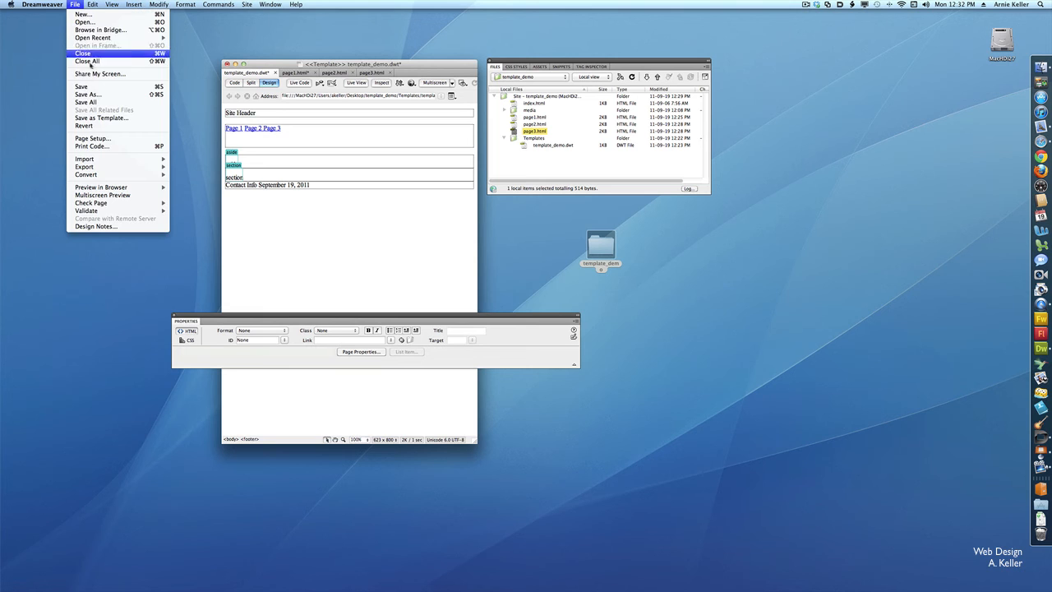
{"action": "left_click", "coordinate": [91, 87]}
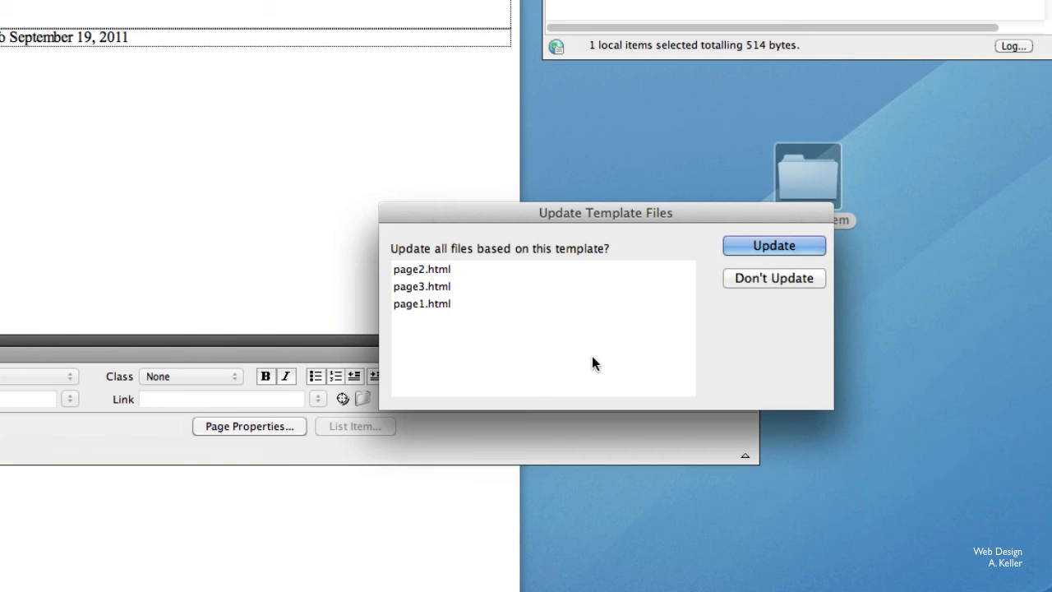
{"action": "left_click", "coordinate": [775, 247]}
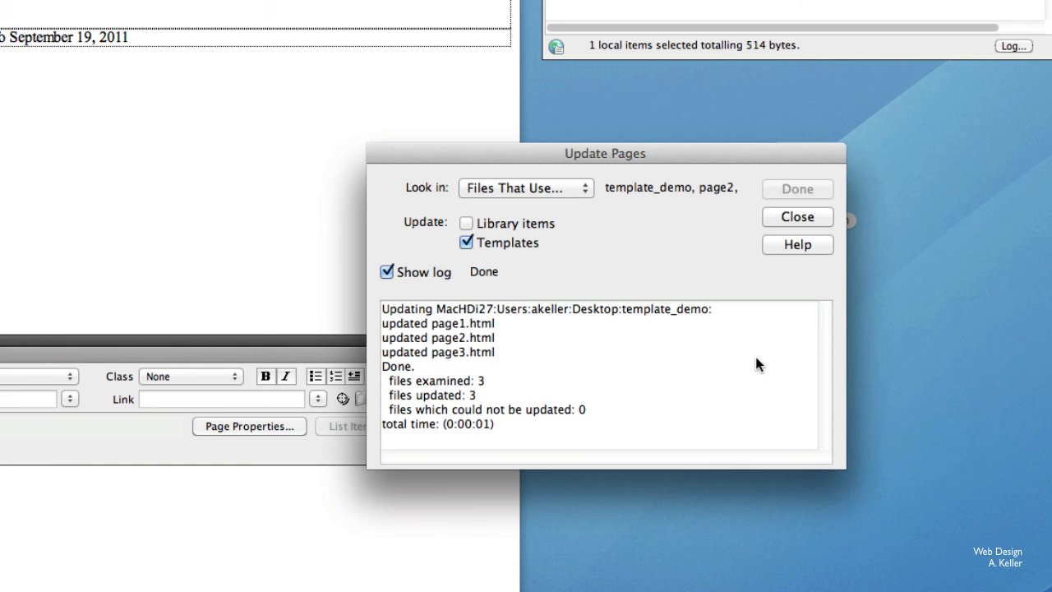
Dismiss the page update log and save all open documents at once.
{"action": "left_click", "coordinate": [797, 218]}
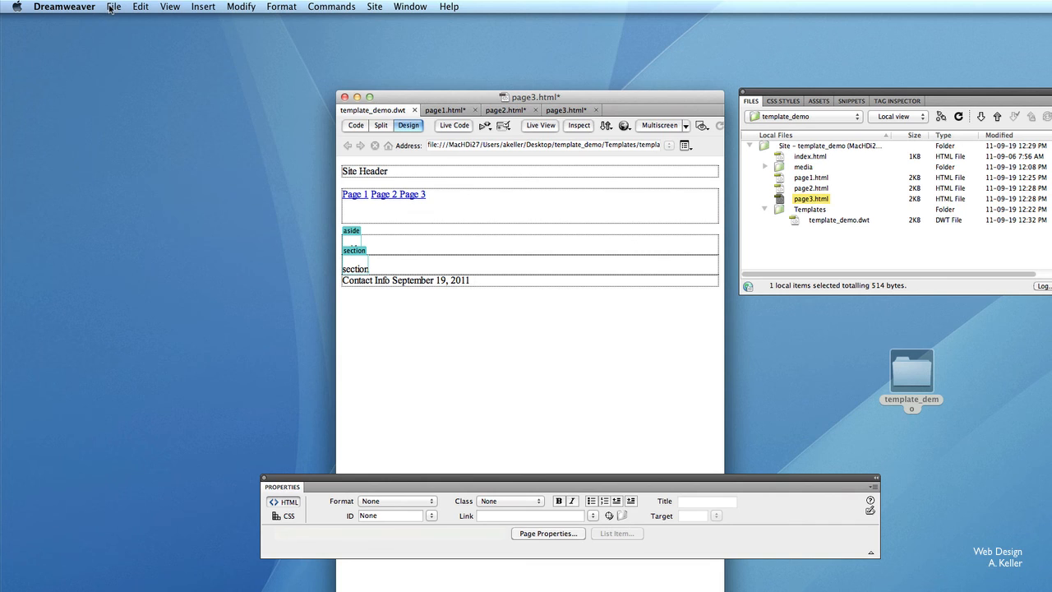
{"action": "left_click", "coordinate": [108, 8]}
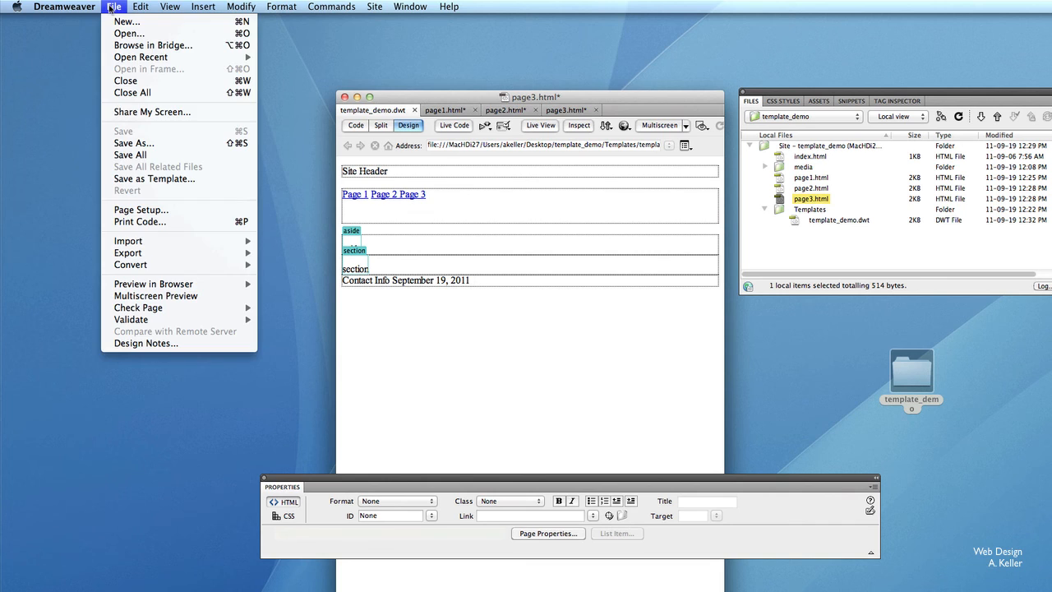
{"action": "left_click", "coordinate": [172, 155]}
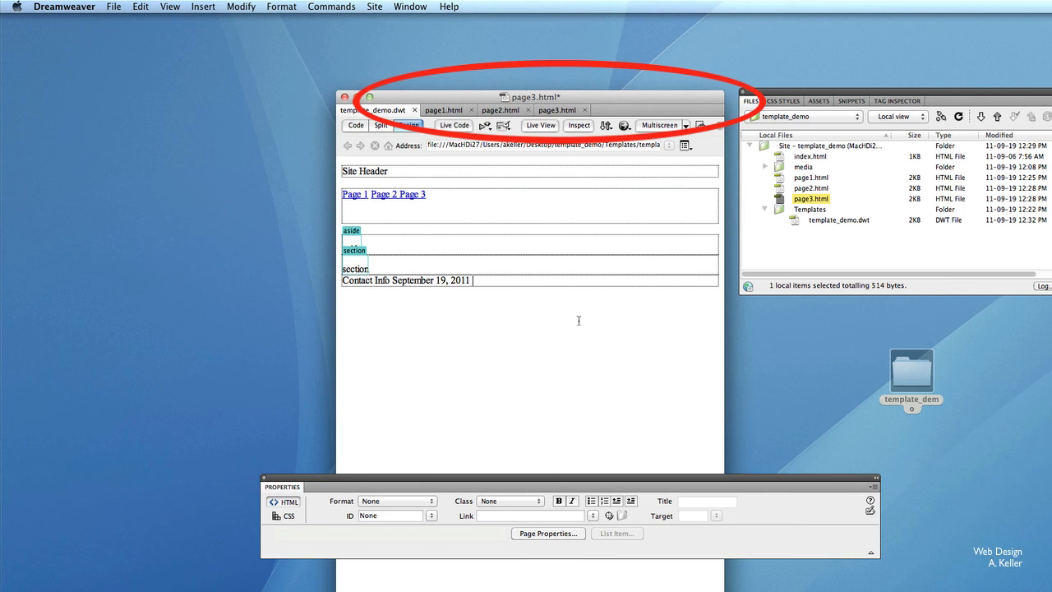
Preview page1.html in the browser and test the navigation links to Page 2, Page 3 and Page 1.
{"action": "left_click", "coordinate": [451, 110]}
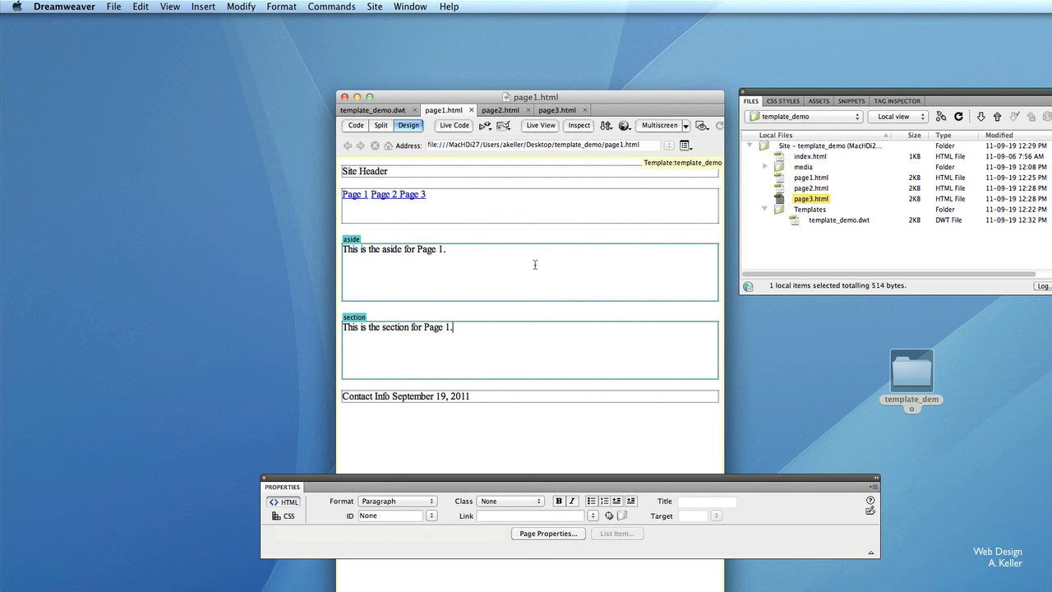
{"action": "key", "text": "alt+F12"}
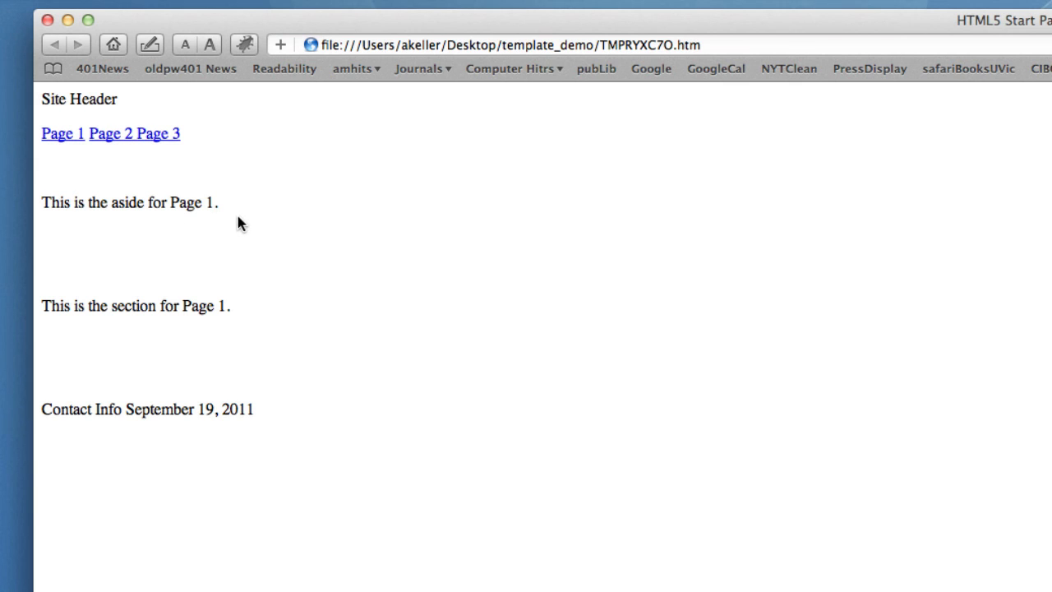
{"action": "left_click", "coordinate": [105, 138]}
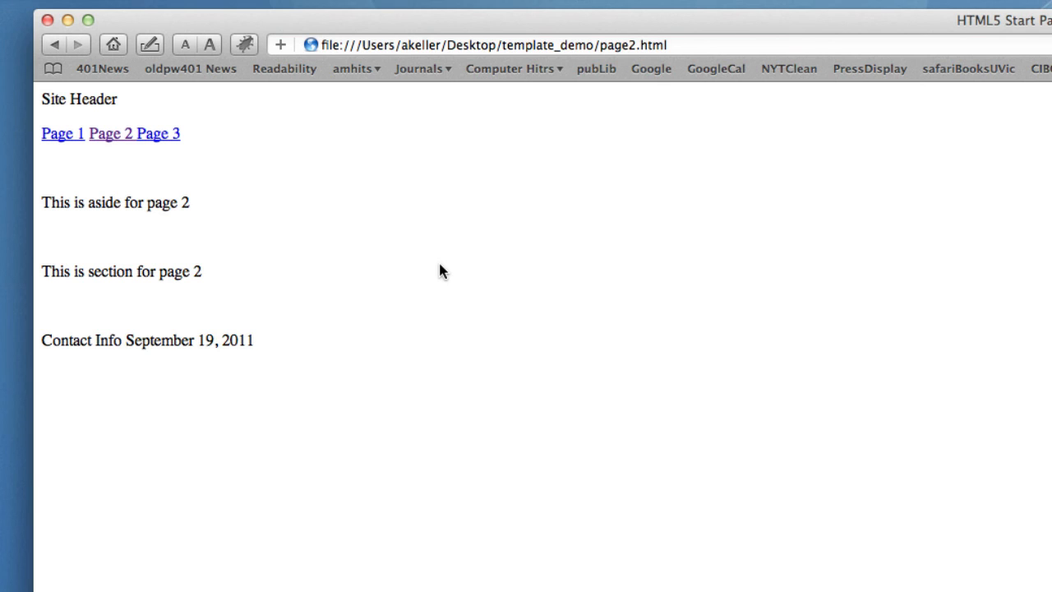
{"action": "left_click", "coordinate": [159, 136]}
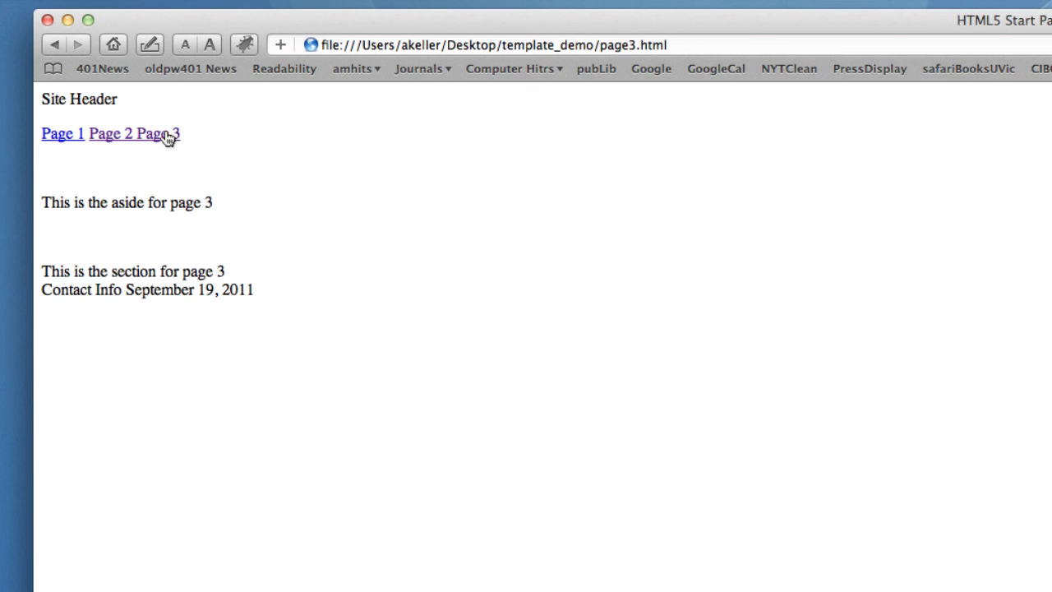
{"action": "left_click", "coordinate": [110, 136]}
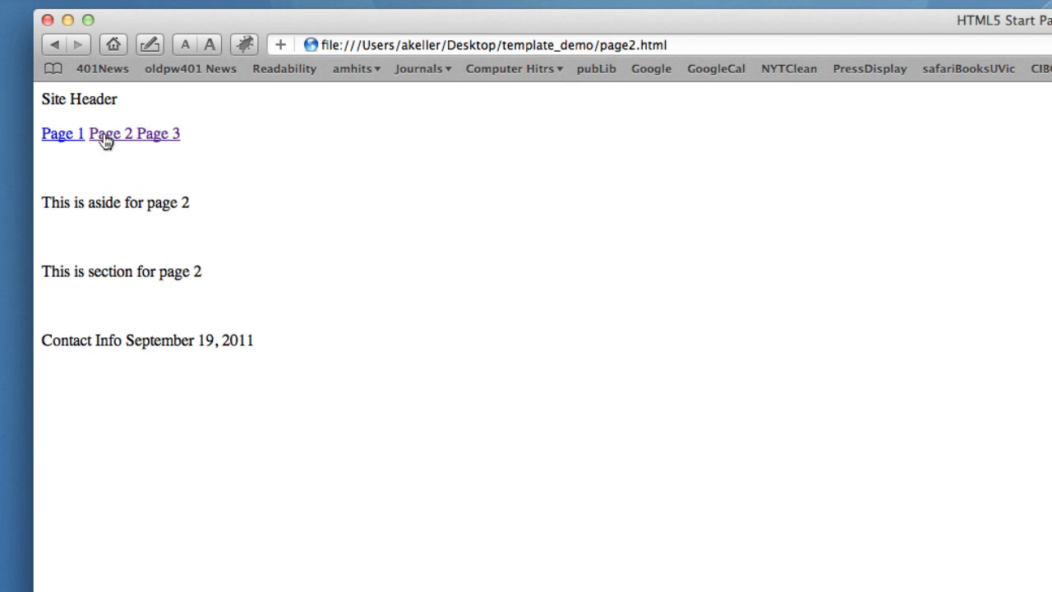
{"action": "left_click", "coordinate": [63, 140]}
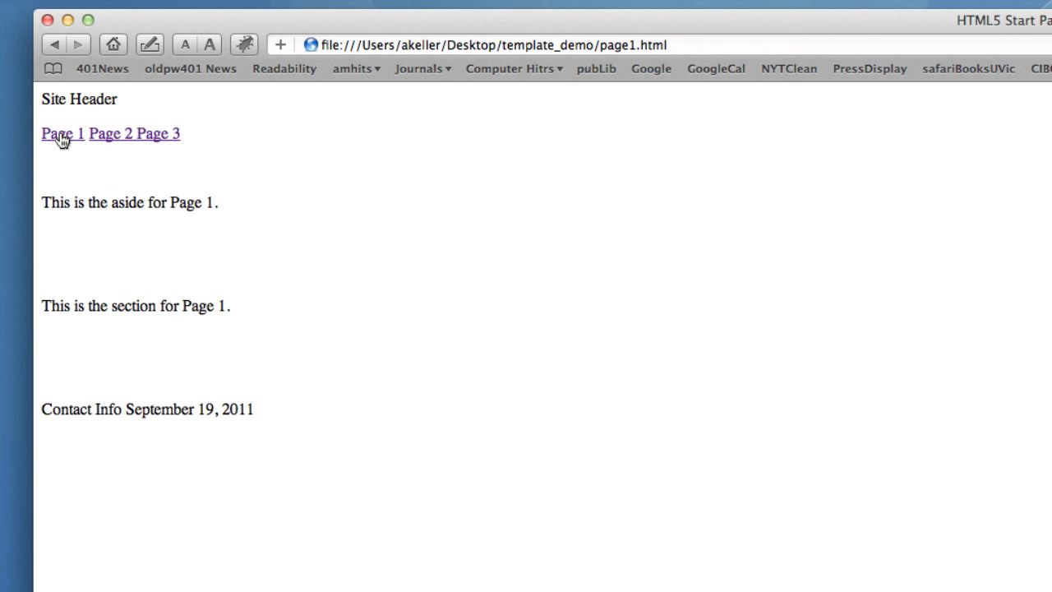